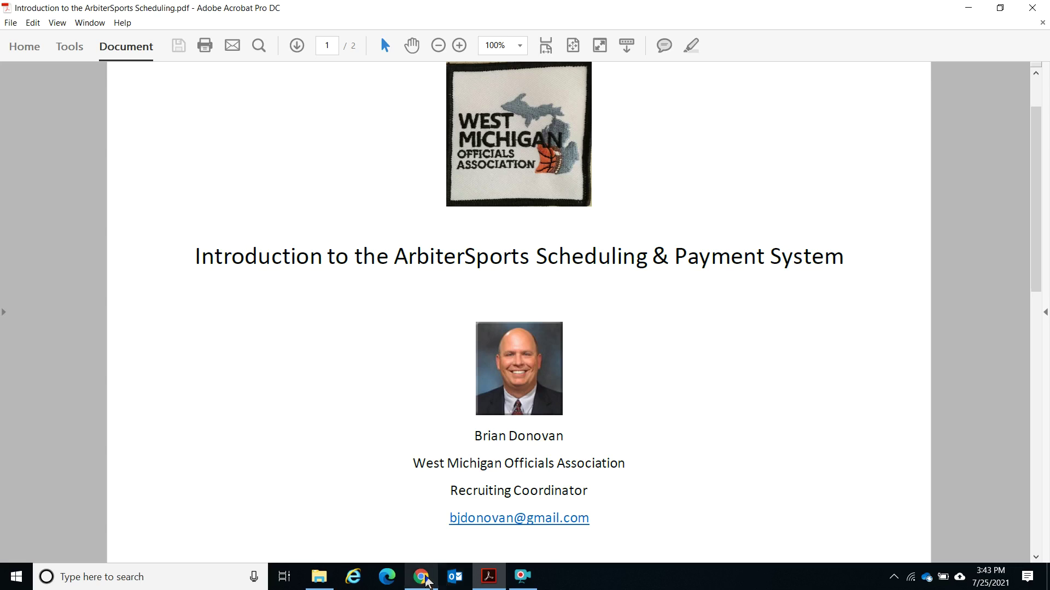
Load arbitersports.com in Chrome from the address-bar suggestion for 'arb'
left_click(421, 578)
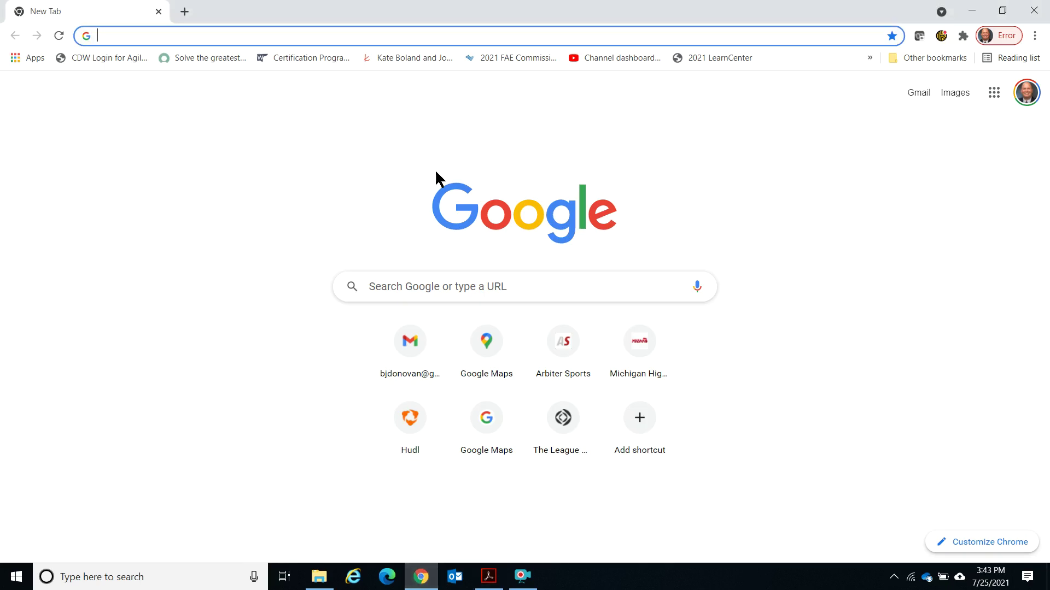
left_click(222, 36)
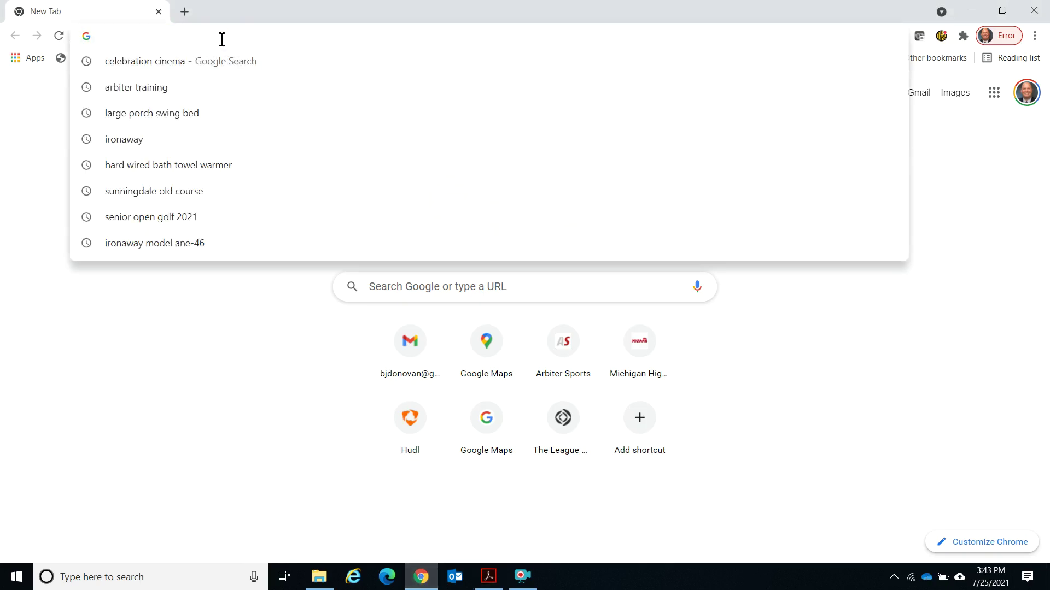
type("arb")
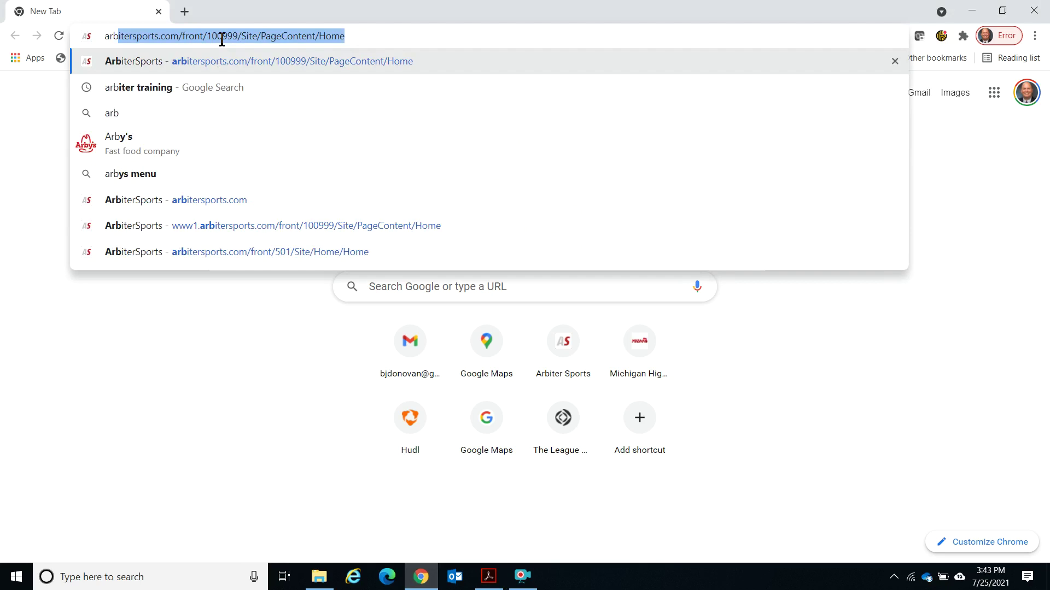
key("Return")
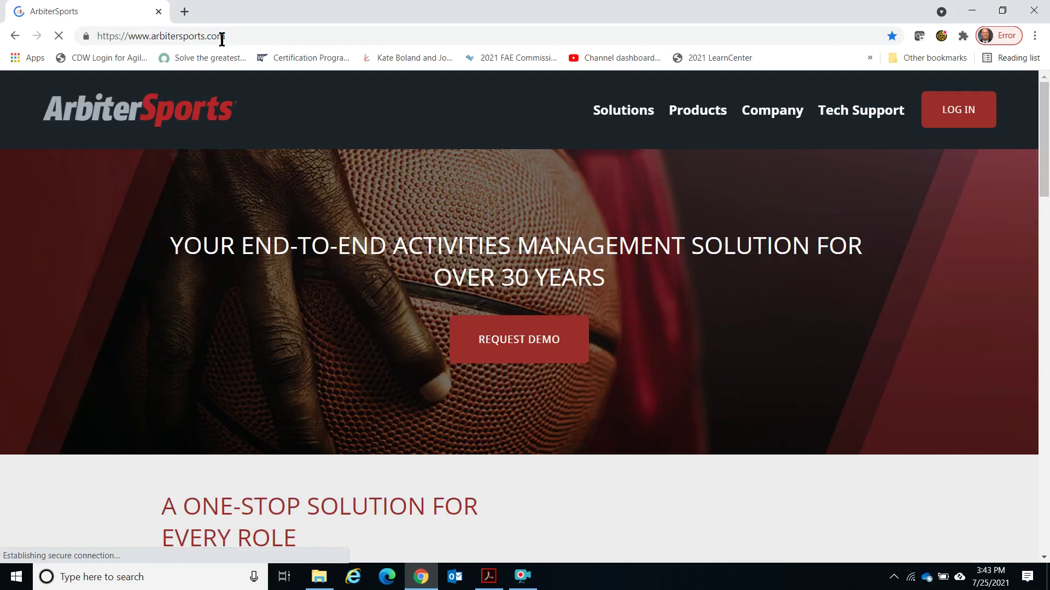
Log in to ArbiterSports, replacing the autofilled password with the account password
left_click(961, 115)
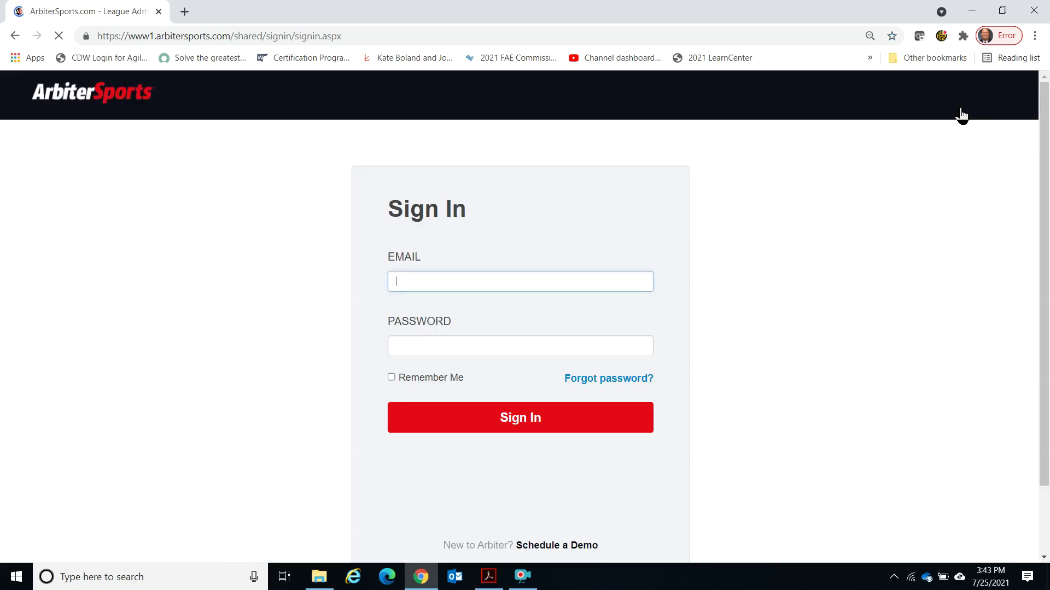
left_click(441, 348)
key("BackSpace")
key("BackSpace")
key("BackSpace")
key("BackSpace")
key("BackSpace")
key("BackSpace")
key("BackSpace")
key("BackSpace")
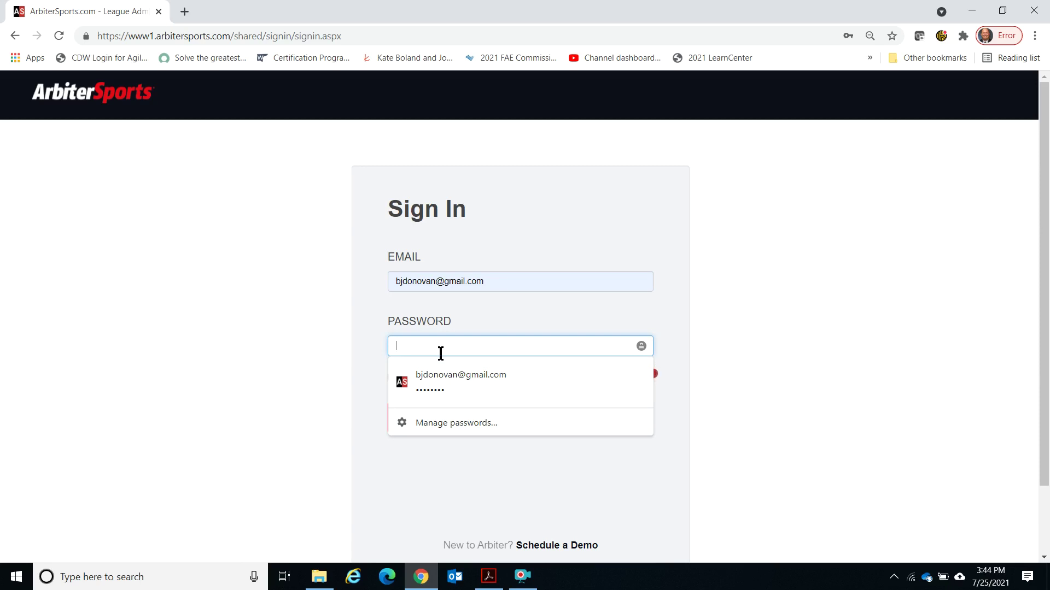
type("•••••••••••")
key("Return")
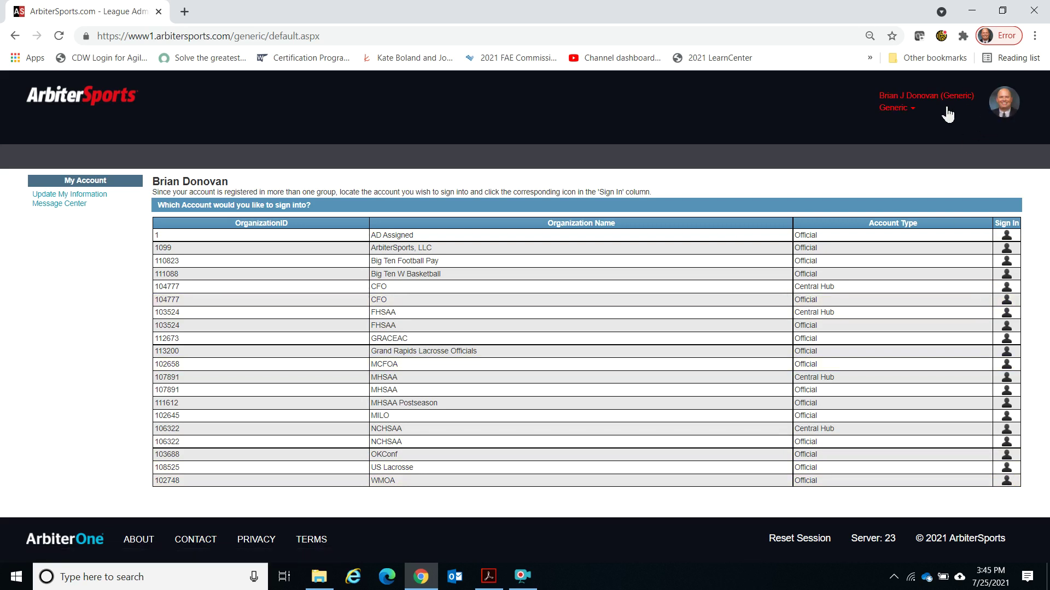
Switch from the Generic account to the WMOA Official account
left_click(899, 115)
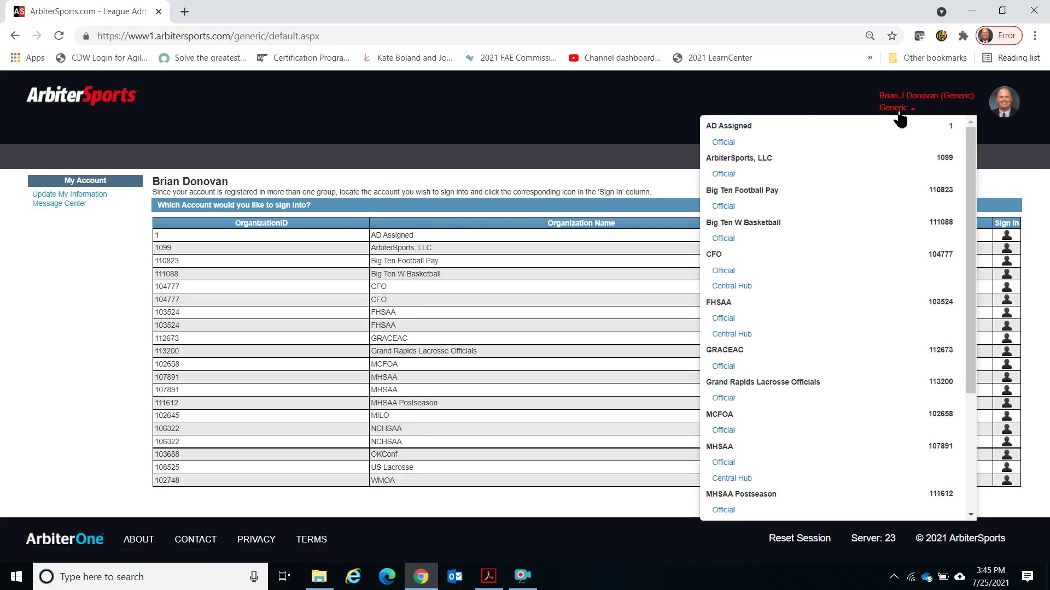
scroll(856, 292, "down", 2)
scroll(856, 291, "down", 1)
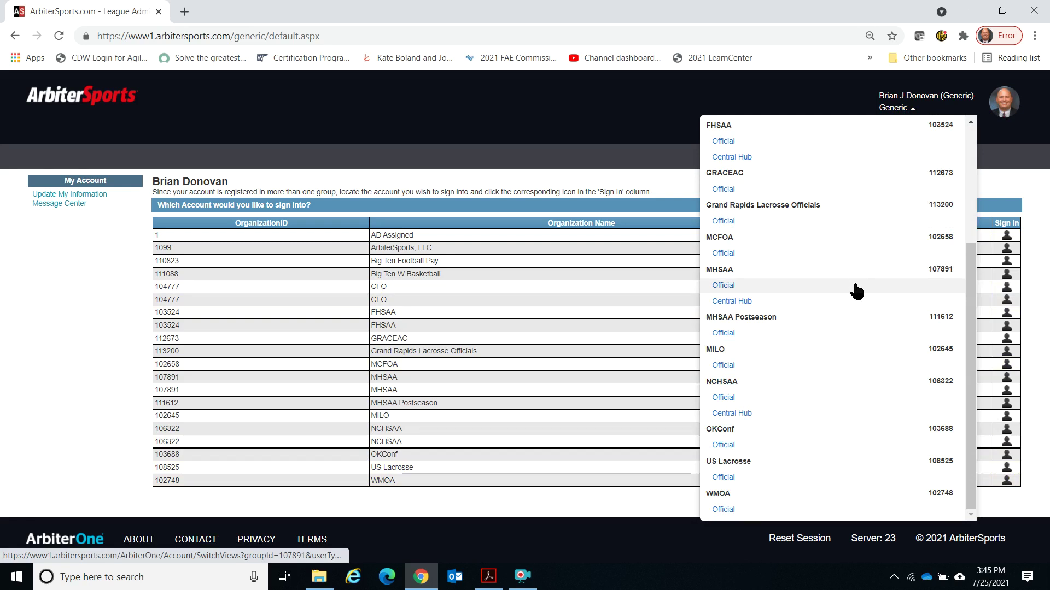
left_click(724, 510)
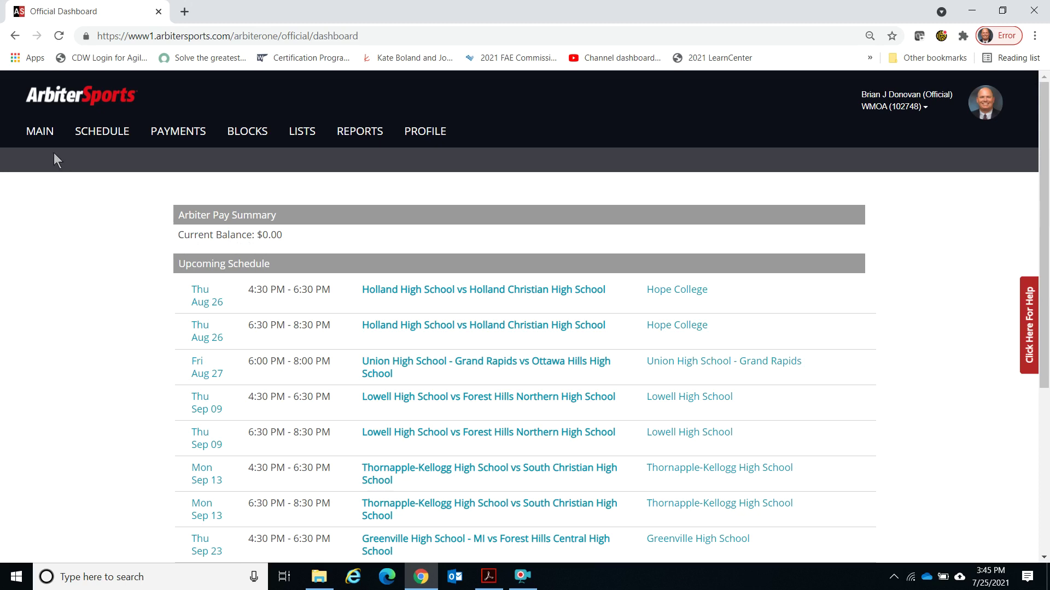
Go to the Main announcements page and check Ready To Be Assigned
left_click(43, 136)
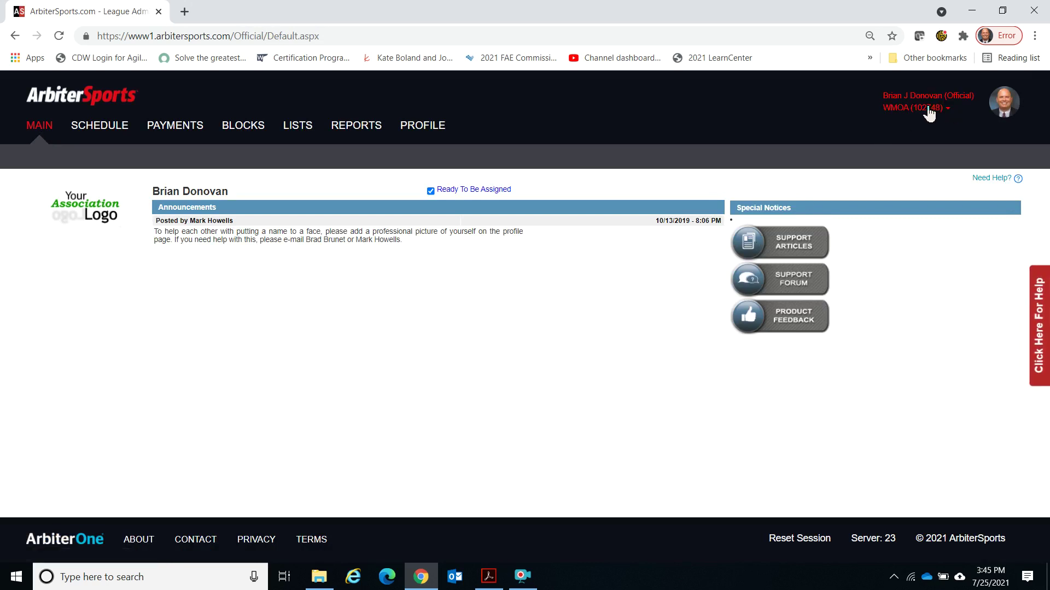
left_click(432, 191)
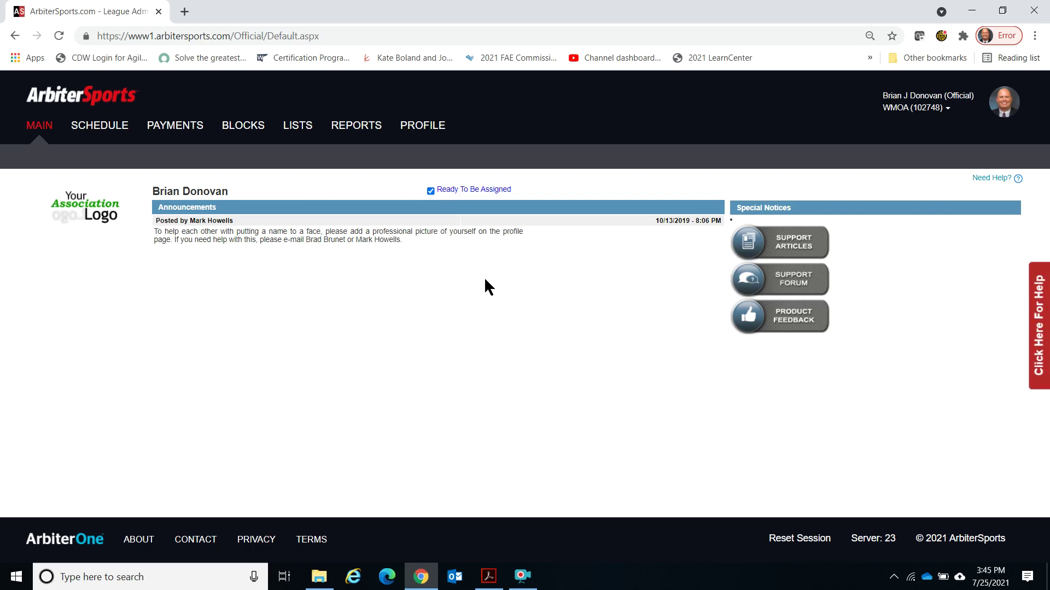
left_click(430, 129)
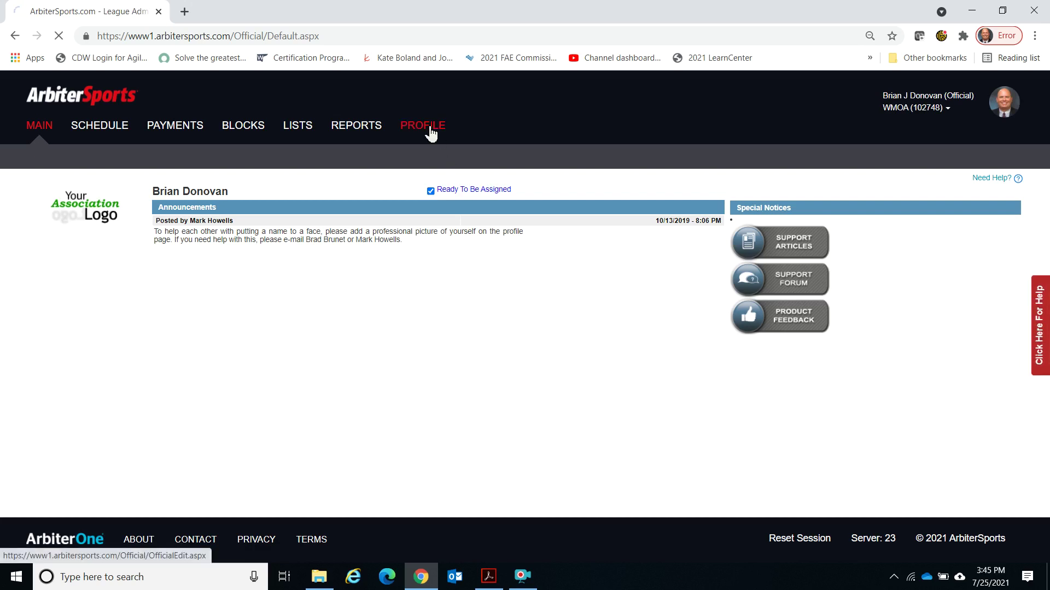
Review the Profile Information contact and personal details, then view the alert Preferences
scroll(77, 422, "down", 1)
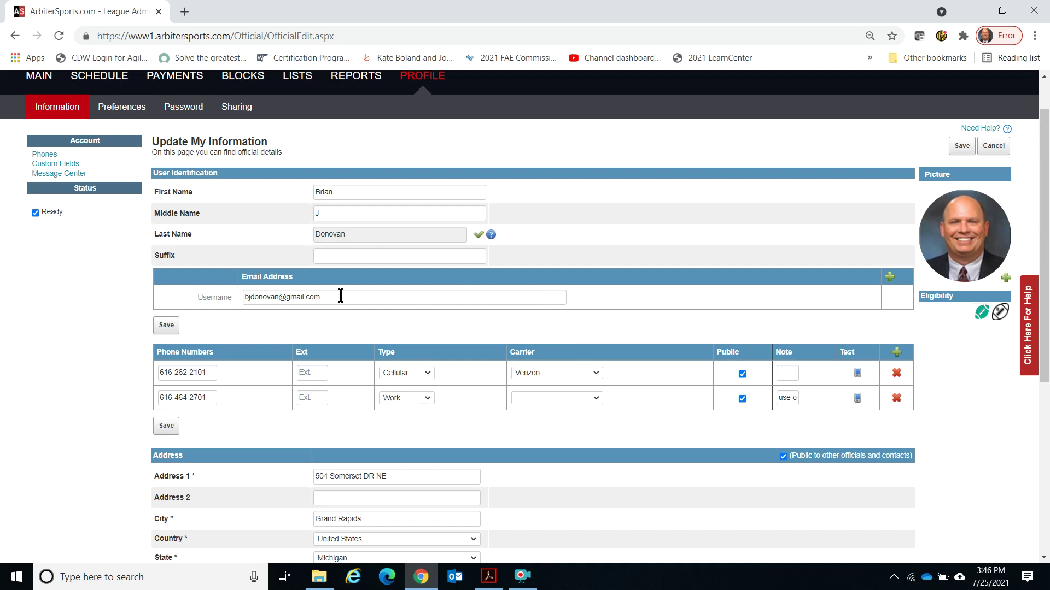
scroll(113, 405, "down", 1)
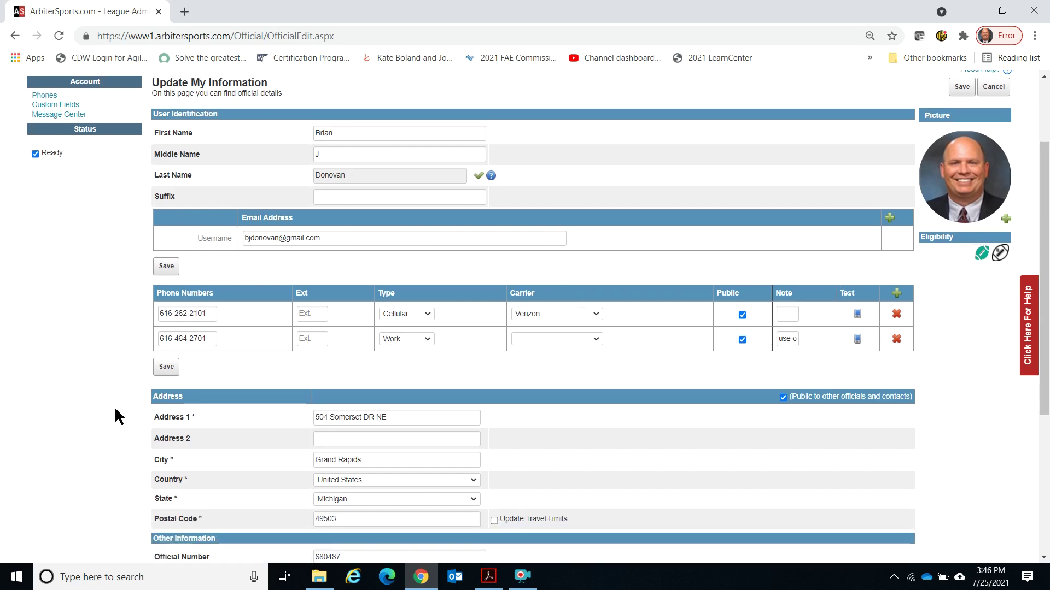
scroll(57, 408, "down", 4)
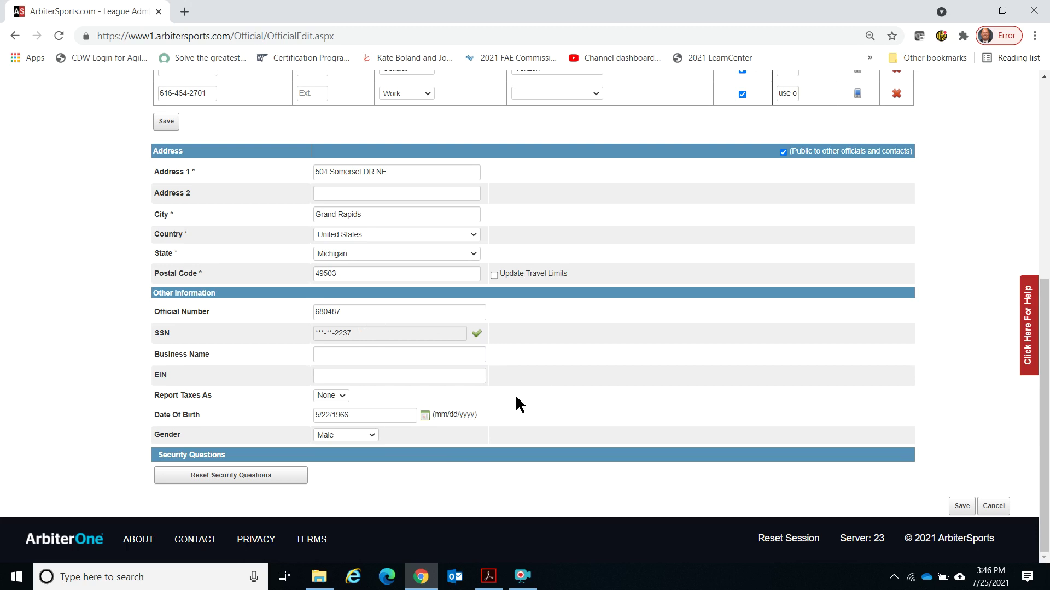
scroll(41, 313, "up", 4)
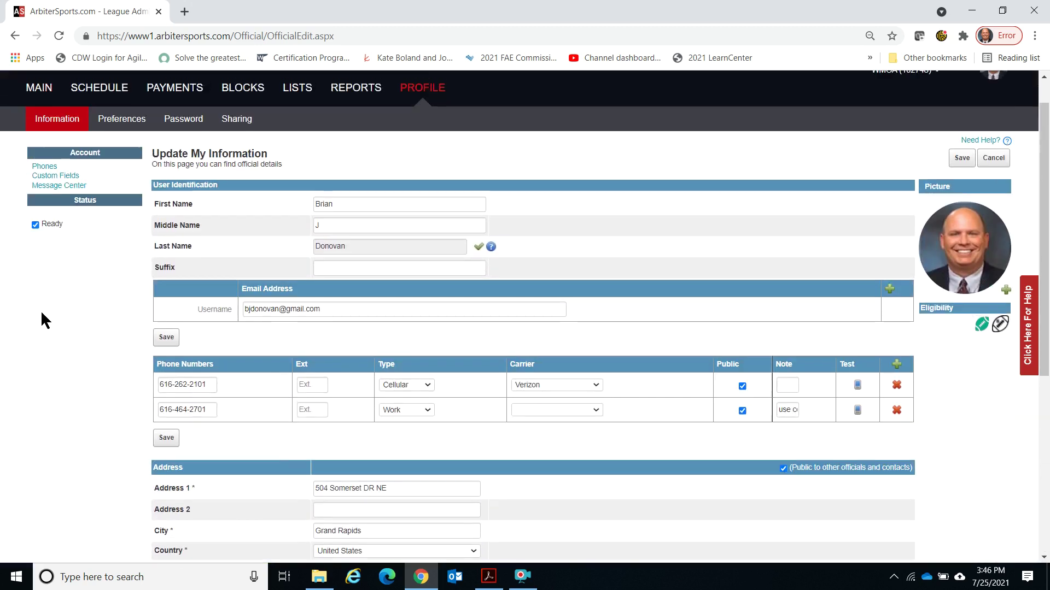
left_click(130, 140)
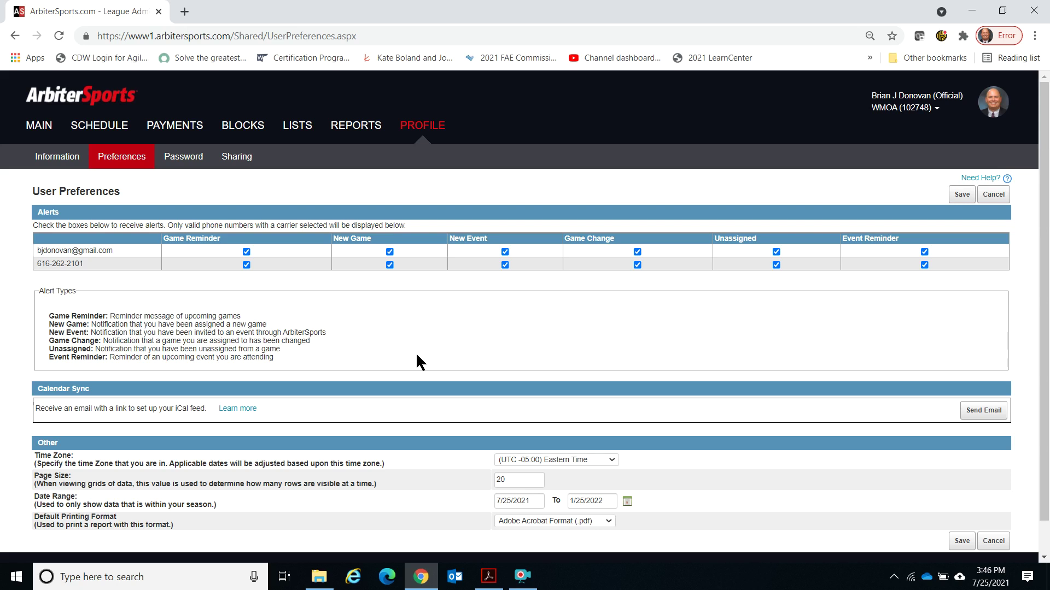
Look over the remaining preferences, then return to the profile Information details
scroll(417, 362, "down", 1)
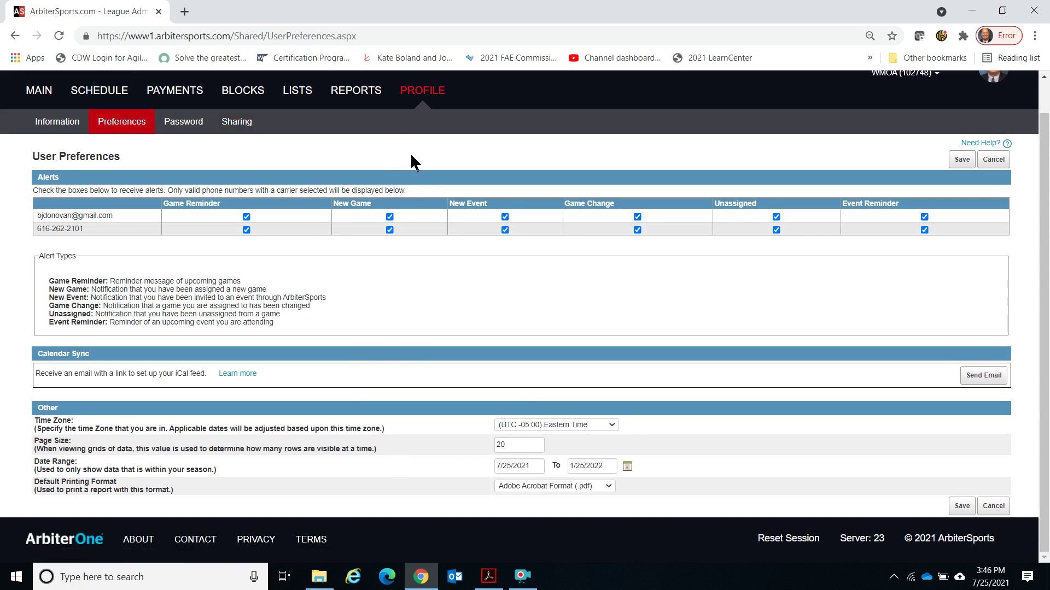
left_click(65, 127)
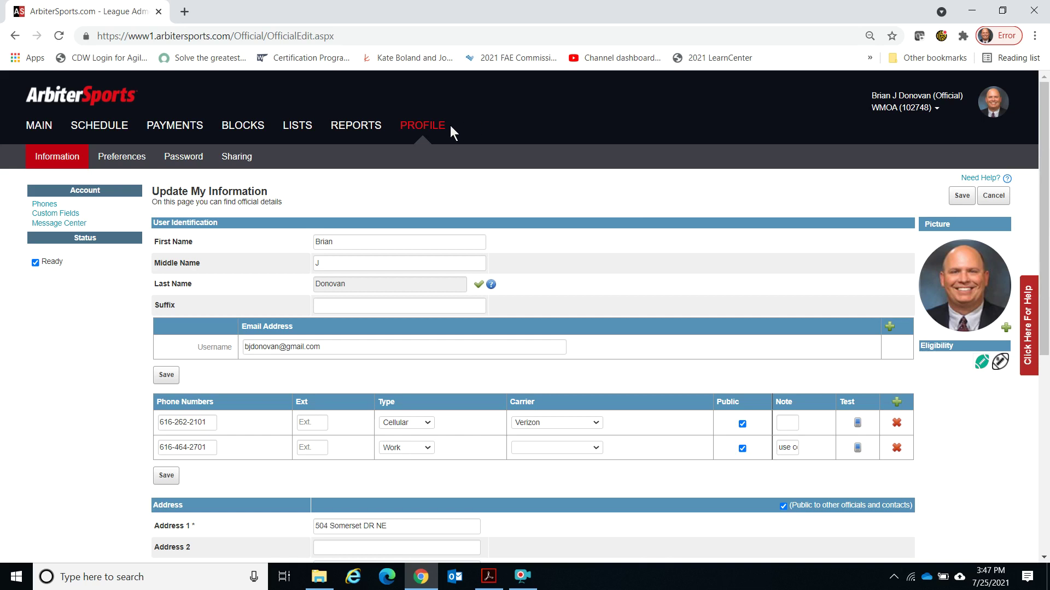
left_click(247, 132)
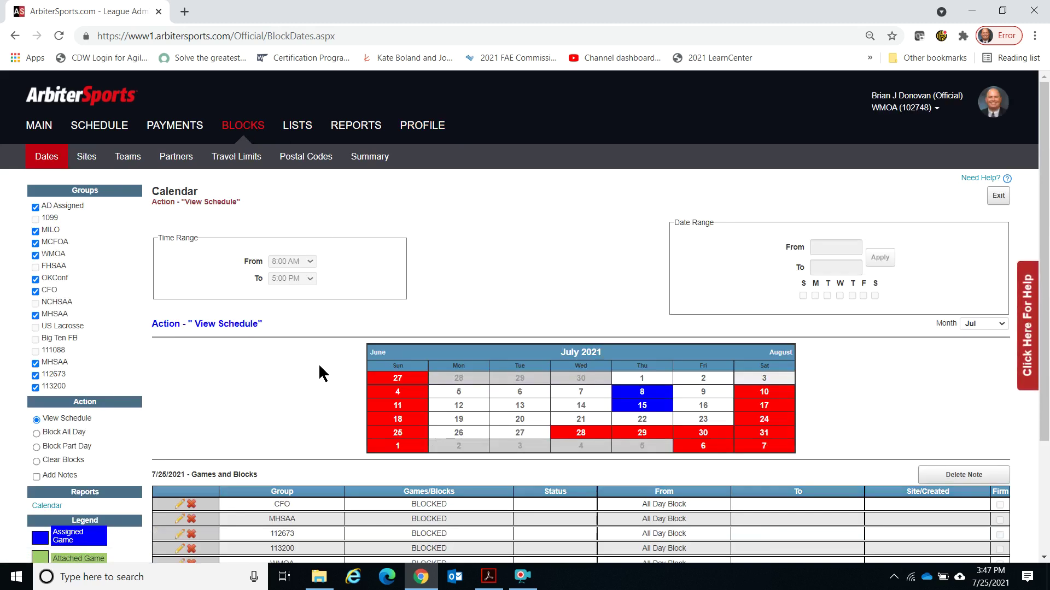
Page the Blocks calendar through August and September 2021, then jump to December 2021
scroll(320, 366, "down", 1)
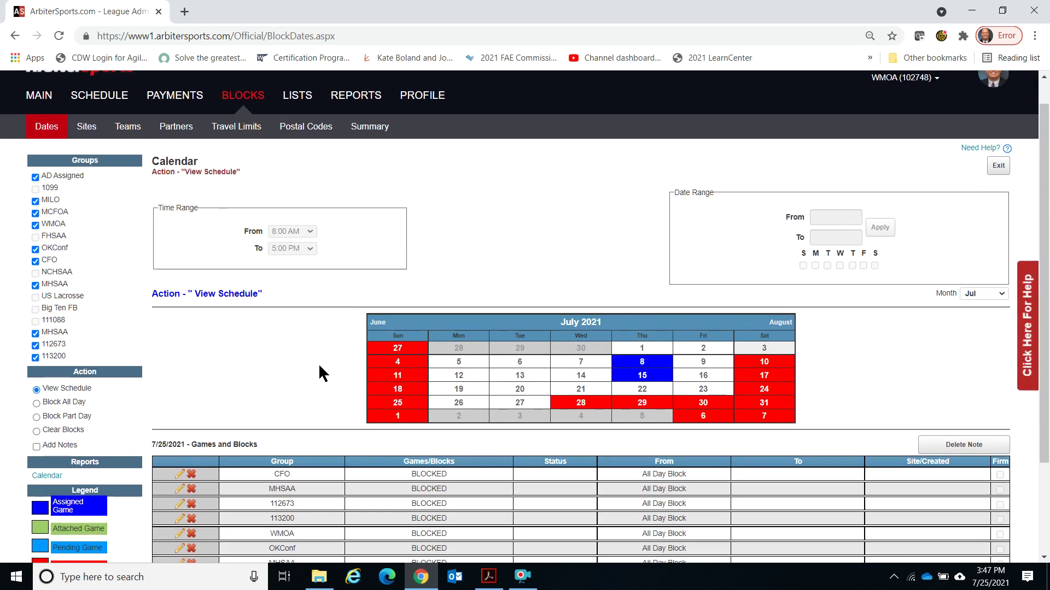
scroll(320, 366, "down", 1)
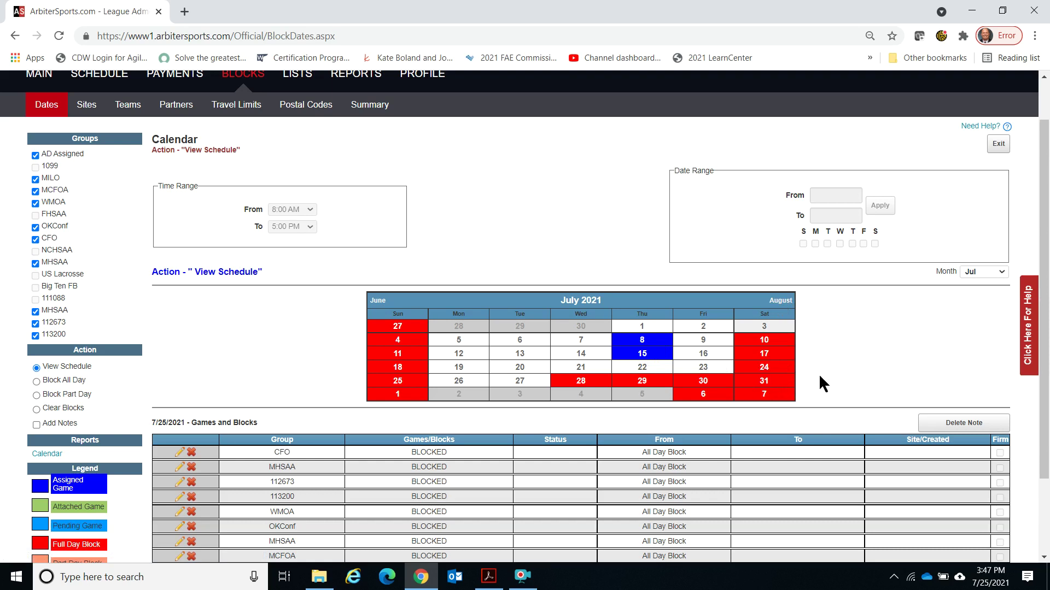
left_click(781, 301)
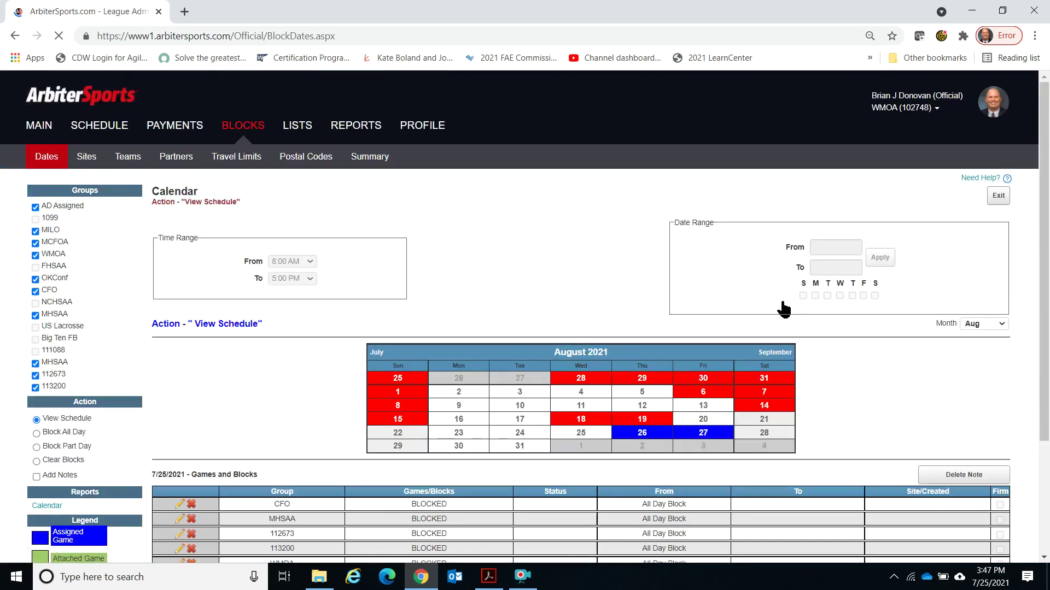
scroll(844, 349, "down", 1)
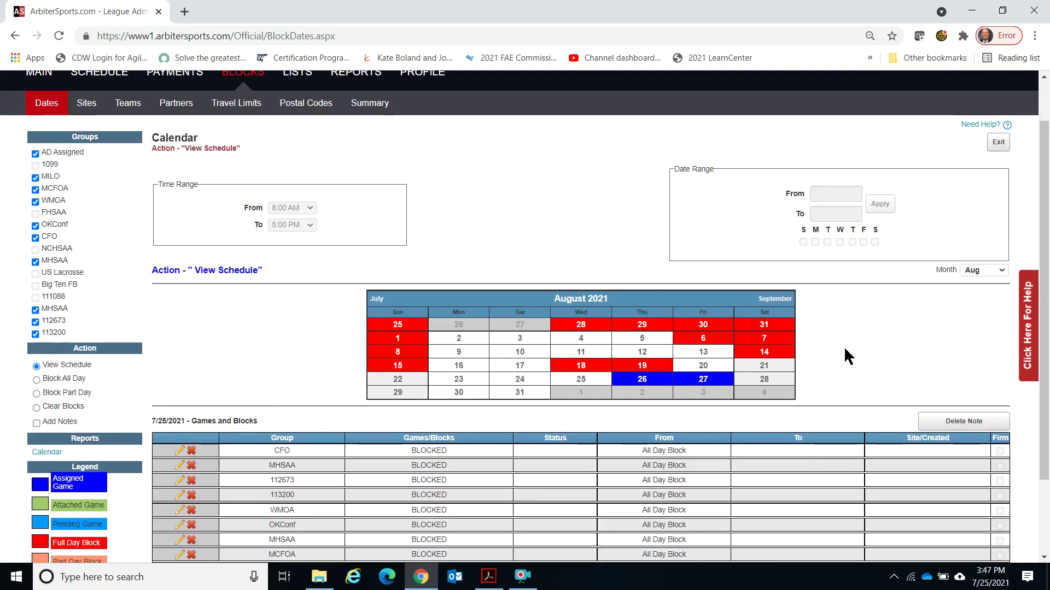
left_click(789, 302)
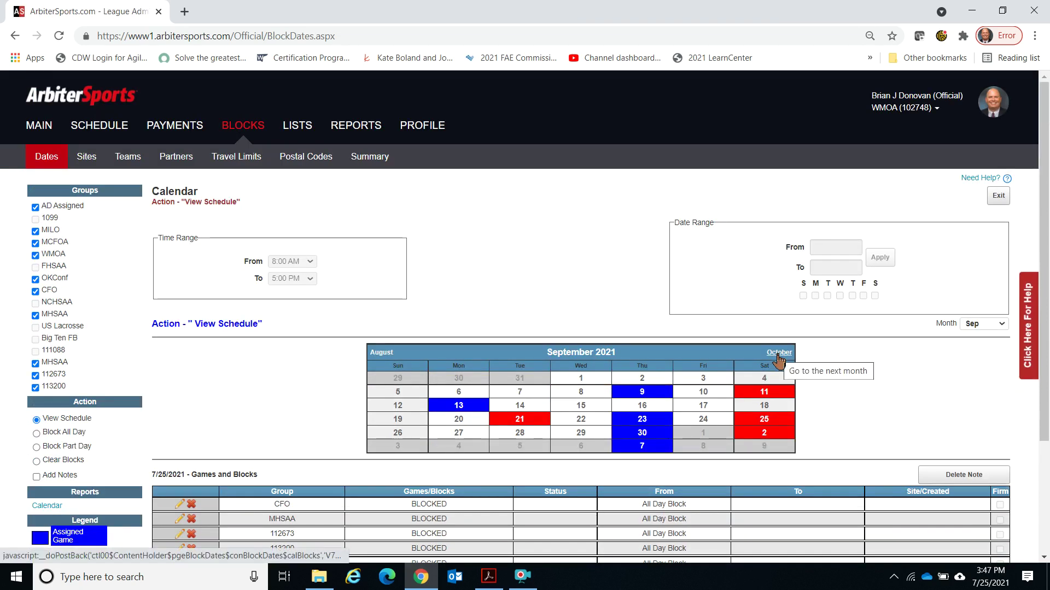
left_click(978, 323)
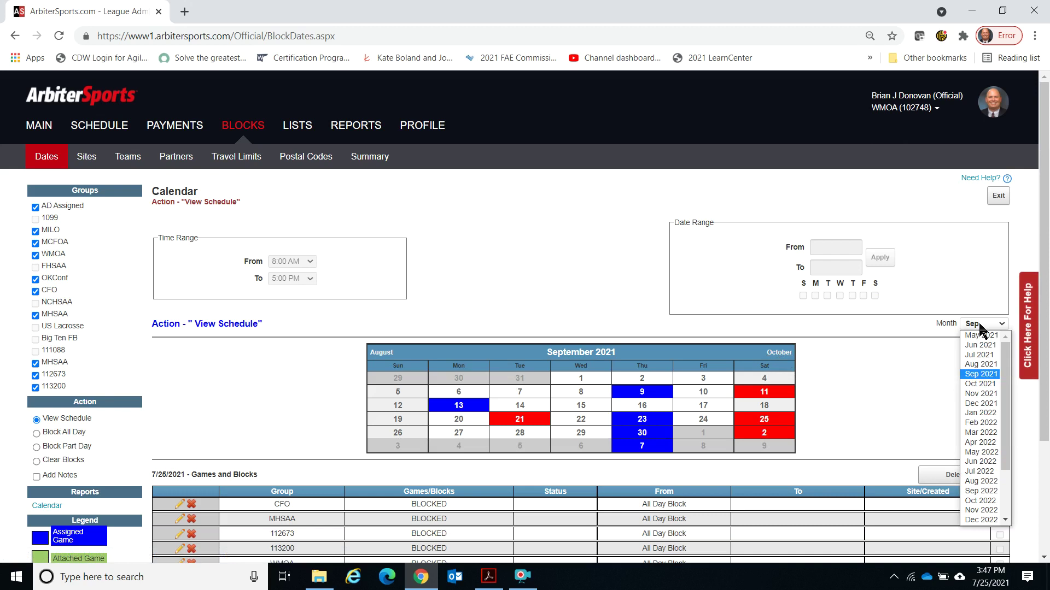
left_click(975, 403)
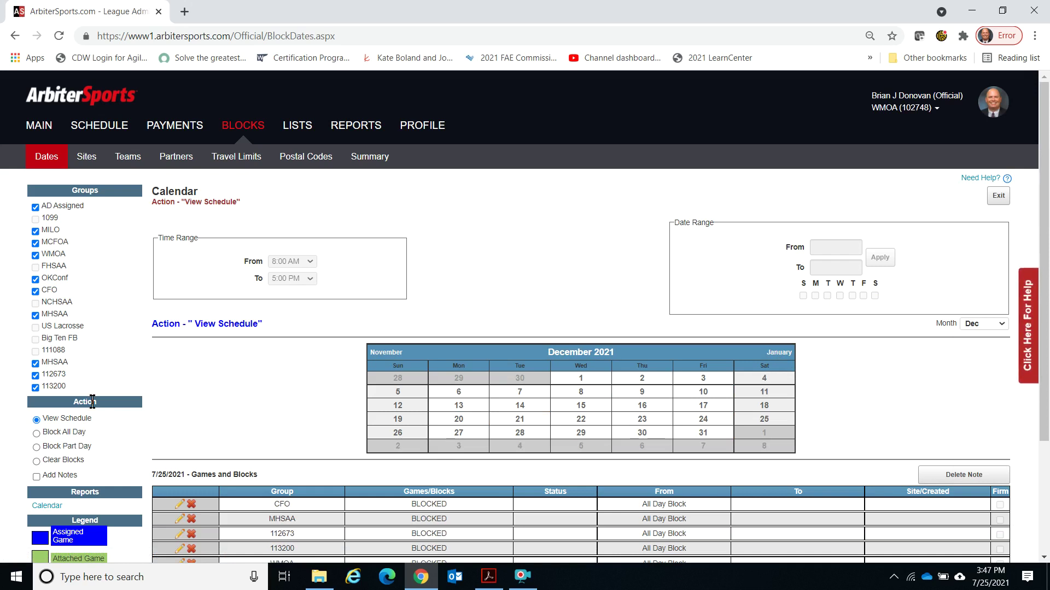
Block Friday December 24 and Saturday December 25, 2021 all day
left_click(37, 433)
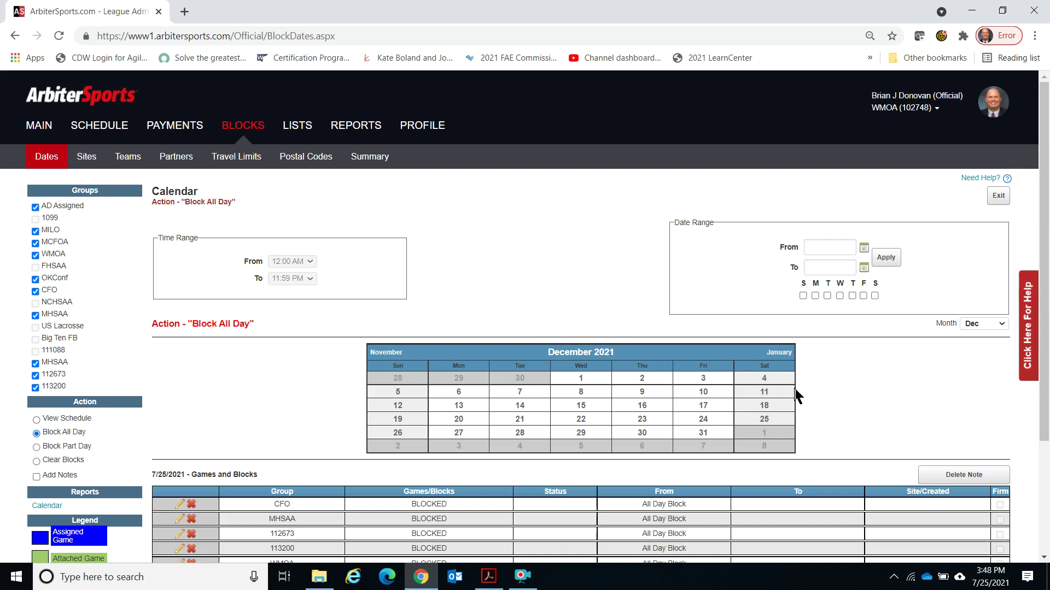
left_click(763, 420)
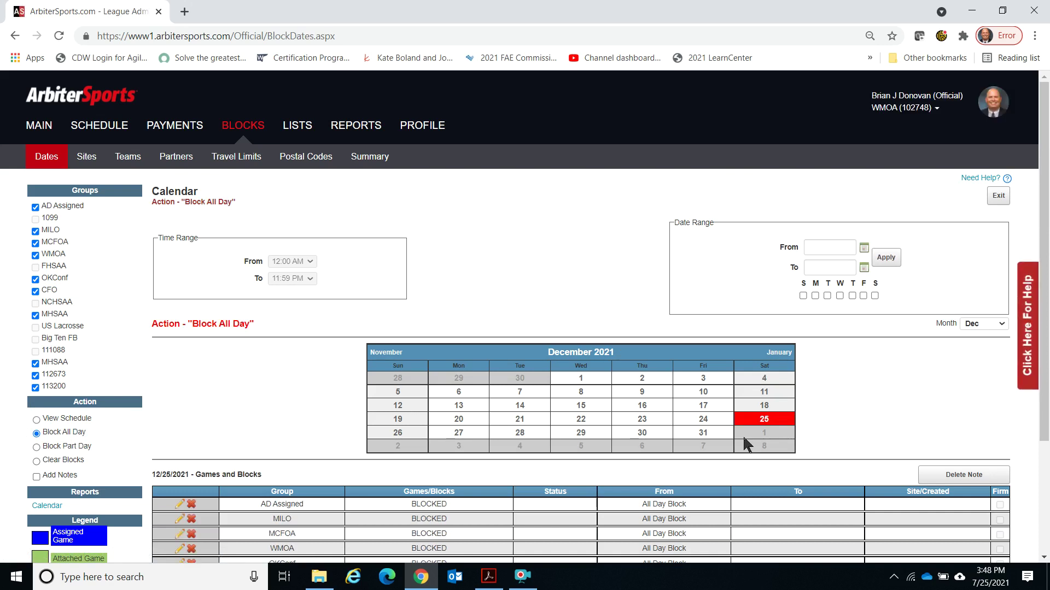
left_click(703, 421)
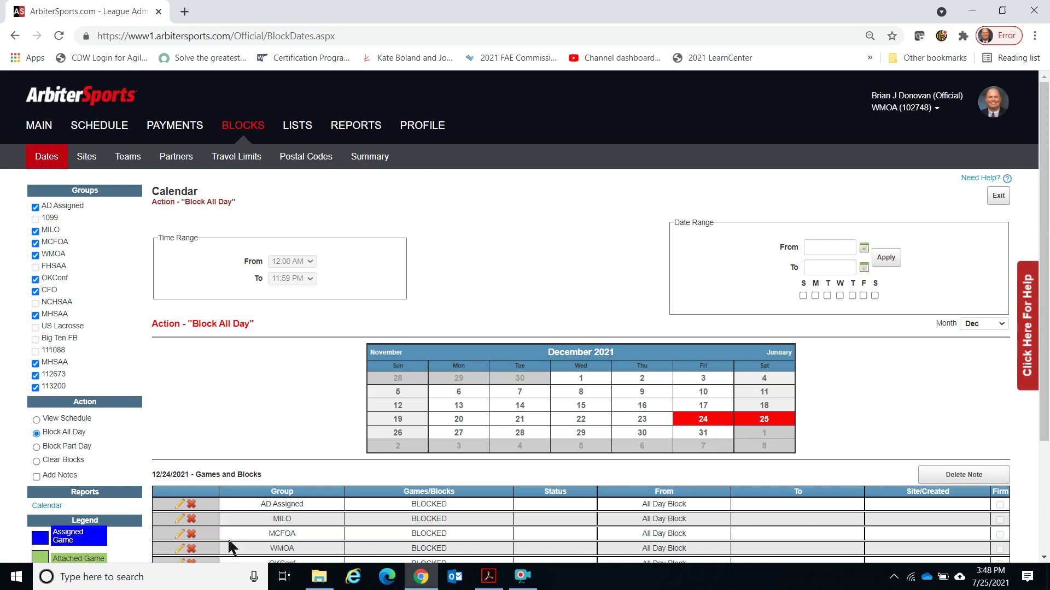
left_click(37, 447)
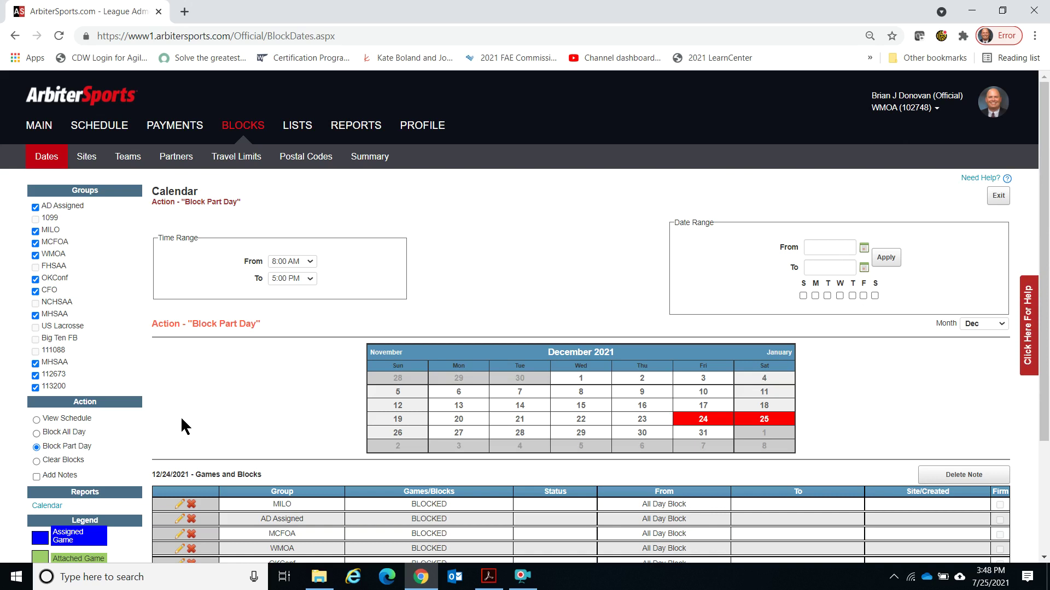
Clear the blocks on December 24 and 25, 2021
left_click(37, 433)
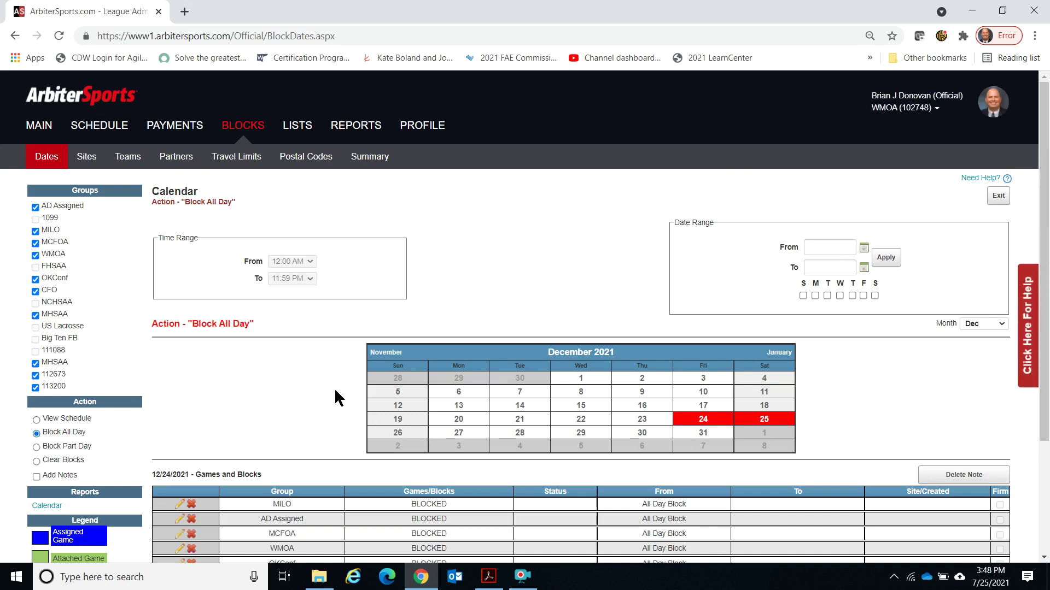
scroll(253, 389, "down", 1)
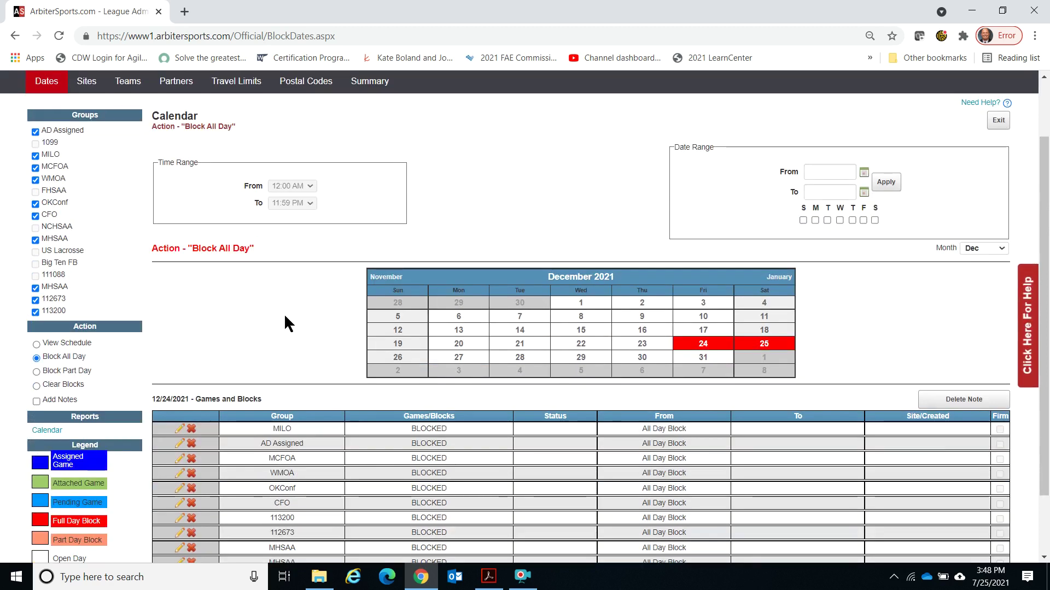
left_click(36, 385)
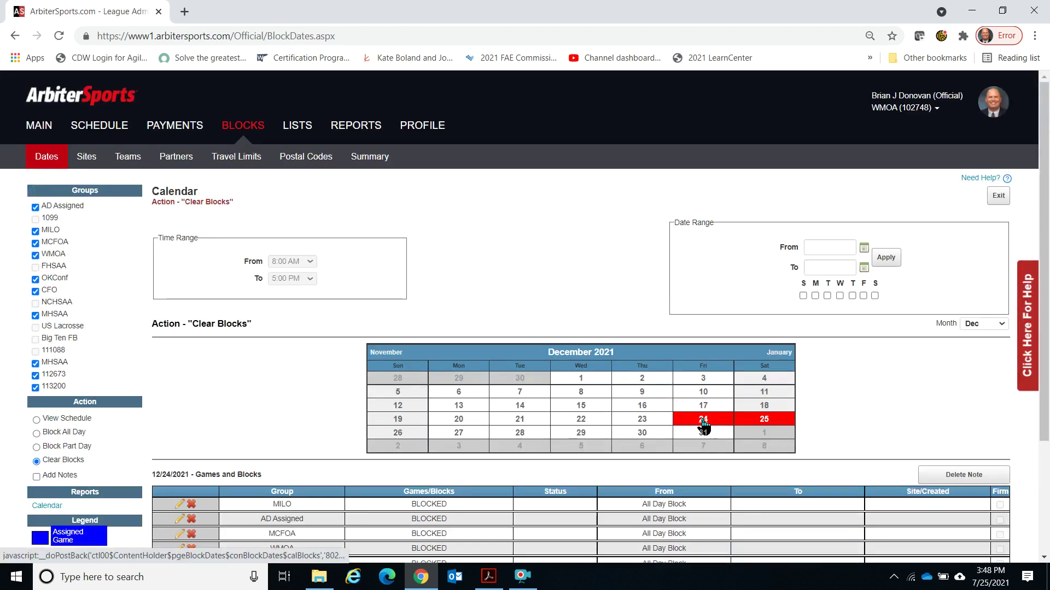
left_click(704, 422)
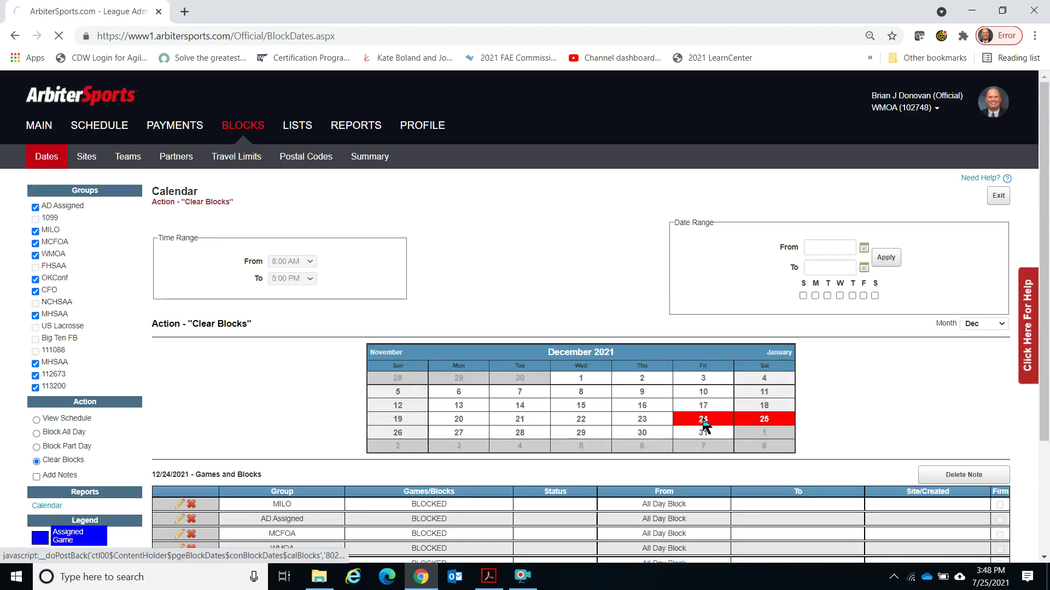
left_click(761, 421)
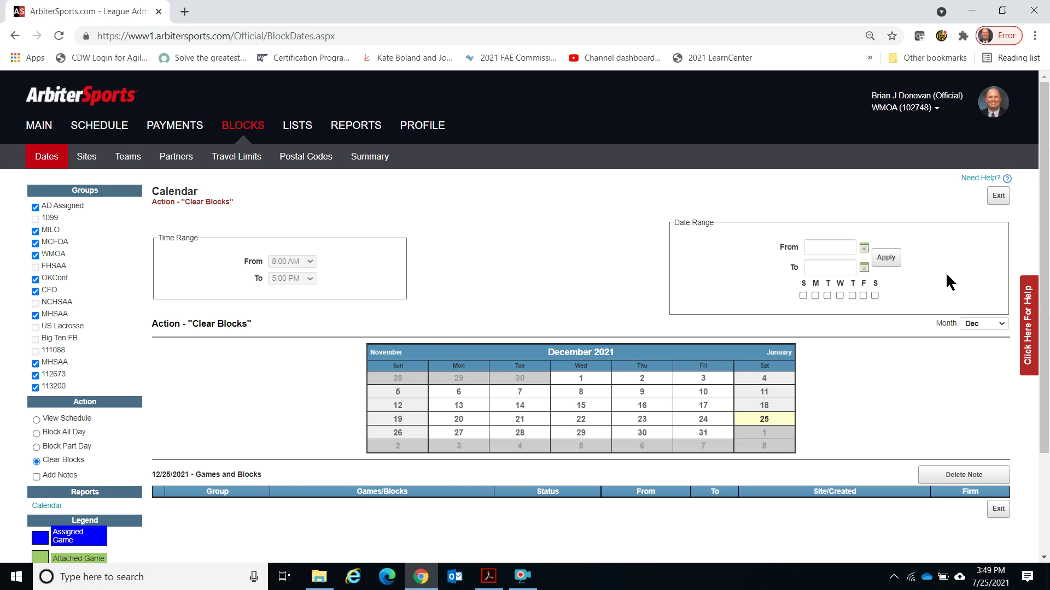
Jump the calendar to September 2021 with Block All Day selected
left_click(979, 323)
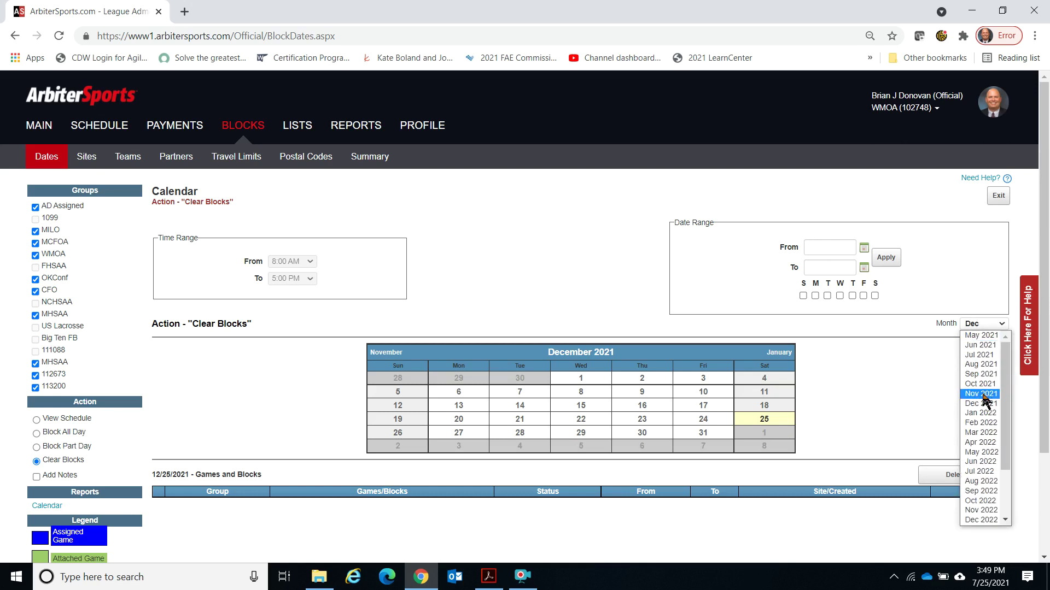
left_click(983, 373)
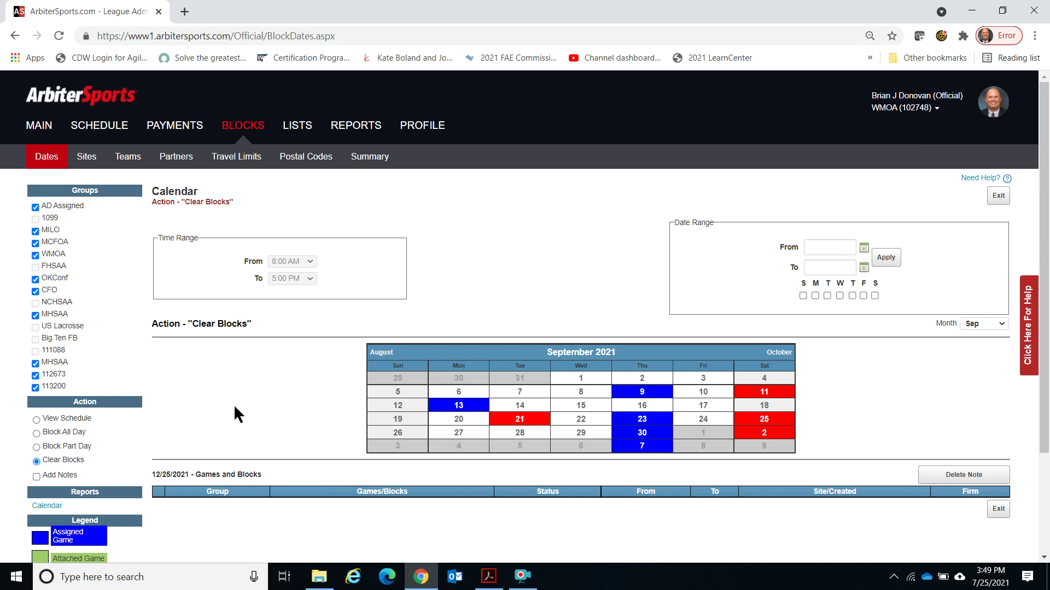
left_click(36, 433)
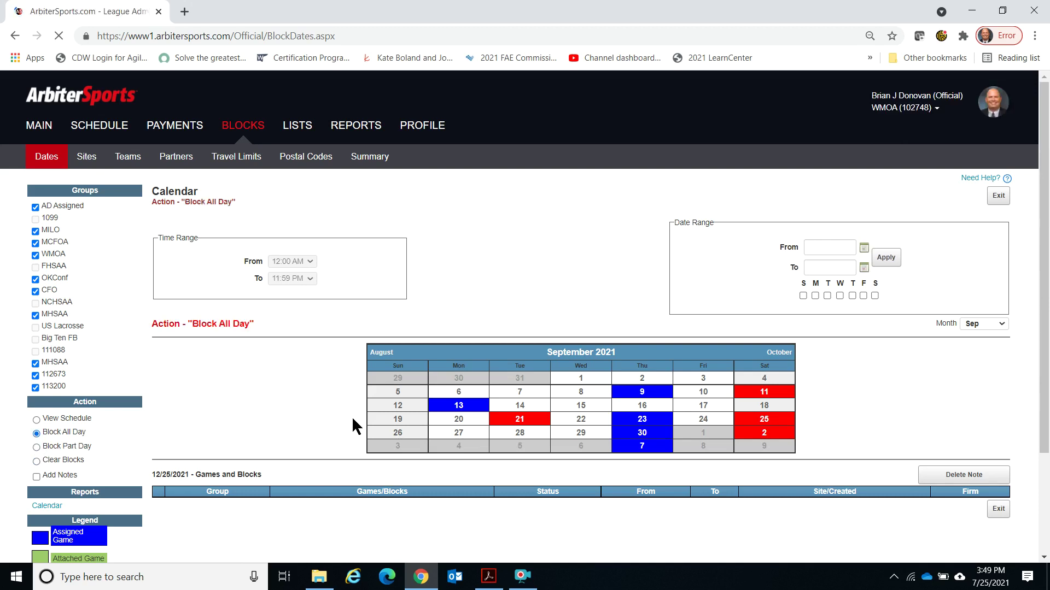
Block Sundays September 5, 12, 19 and 26 all day, then advance to October
left_click(397, 406)
left_click(398, 393)
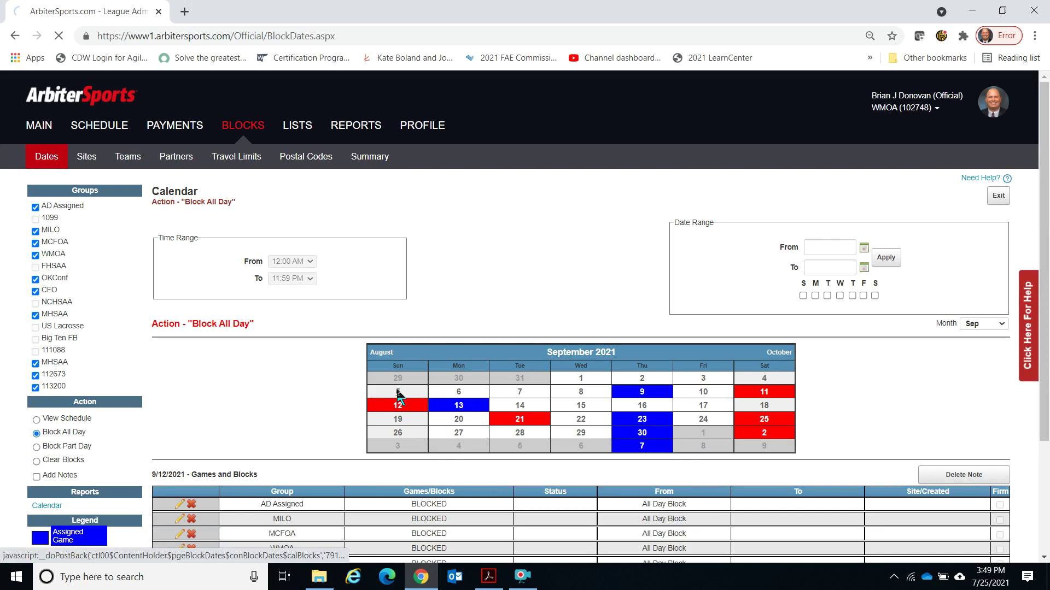
left_click(397, 422)
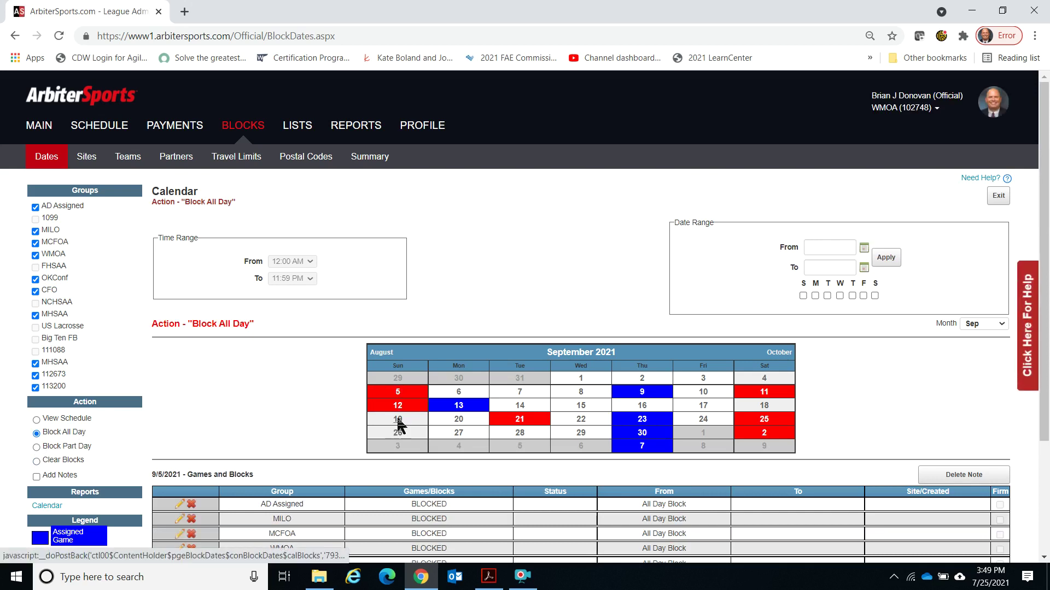
left_click(399, 433)
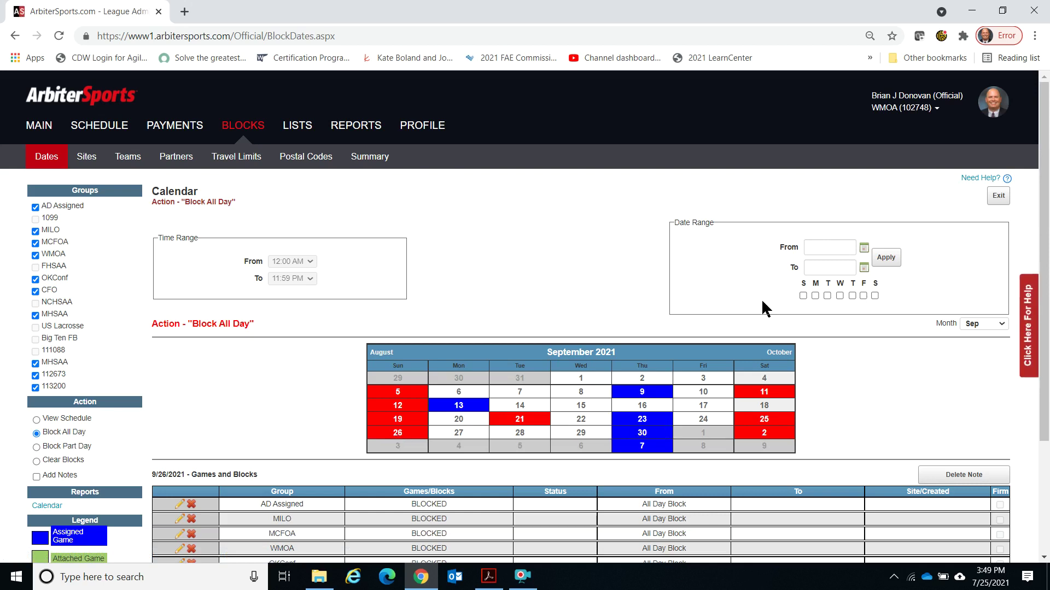
left_click(779, 354)
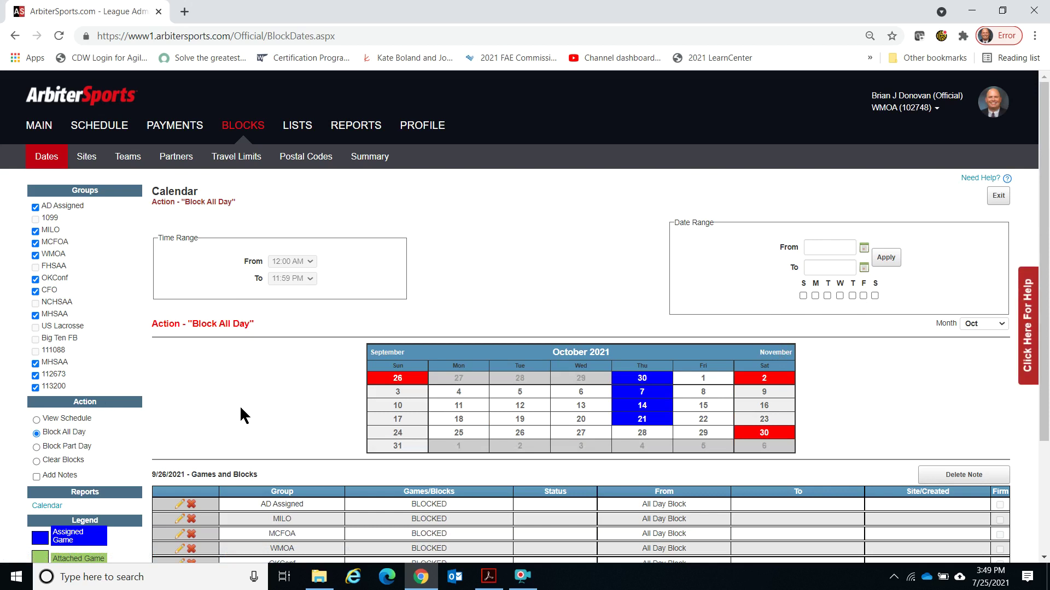
Block all day every Sunday from 10/3/2021 through 11/28/2021, then view November 2021
left_click(863, 248)
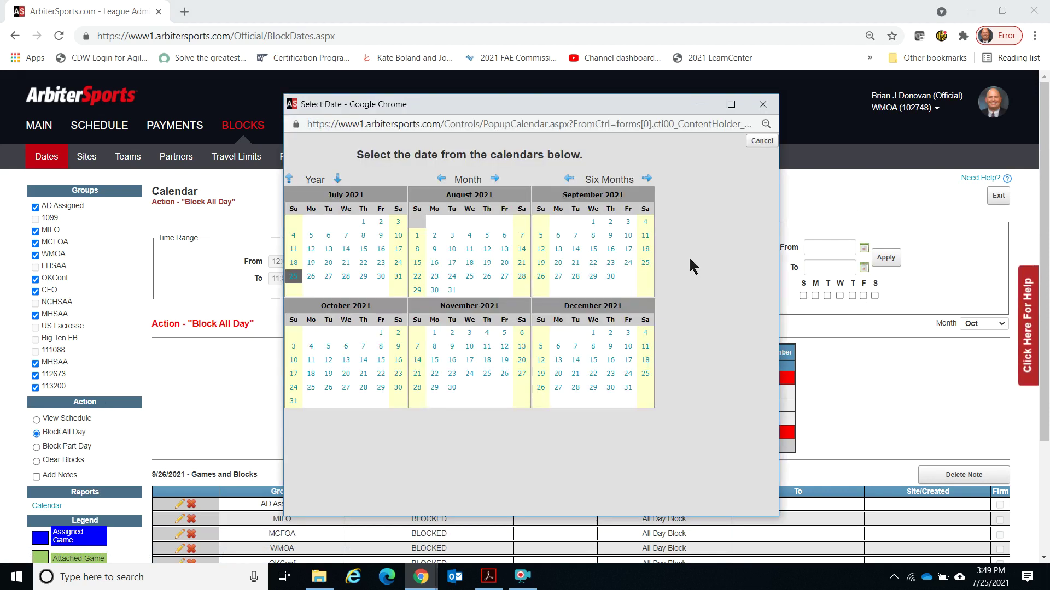
left_click(294, 350)
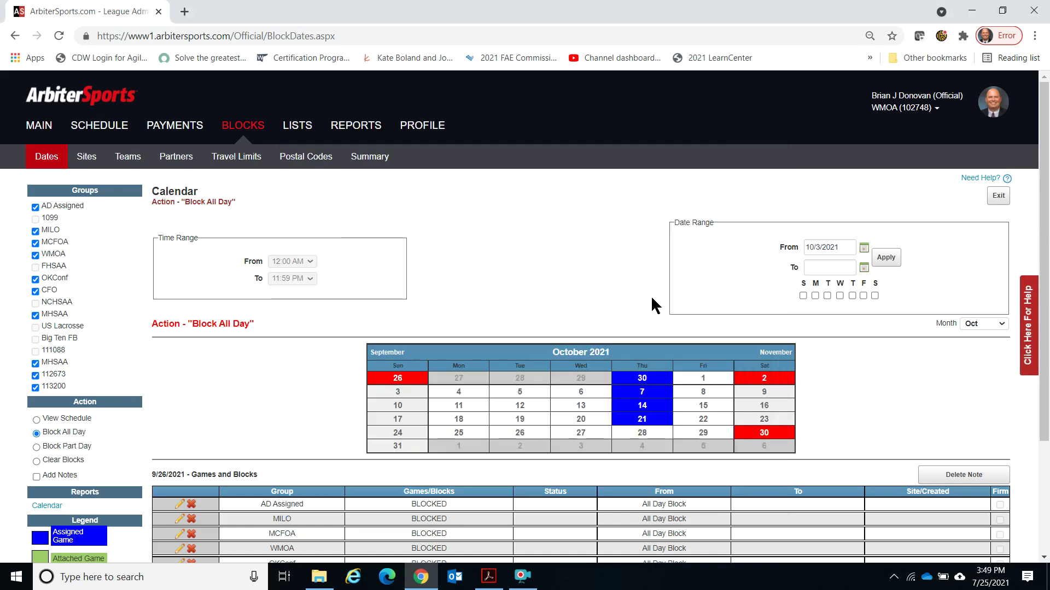
left_click(864, 268)
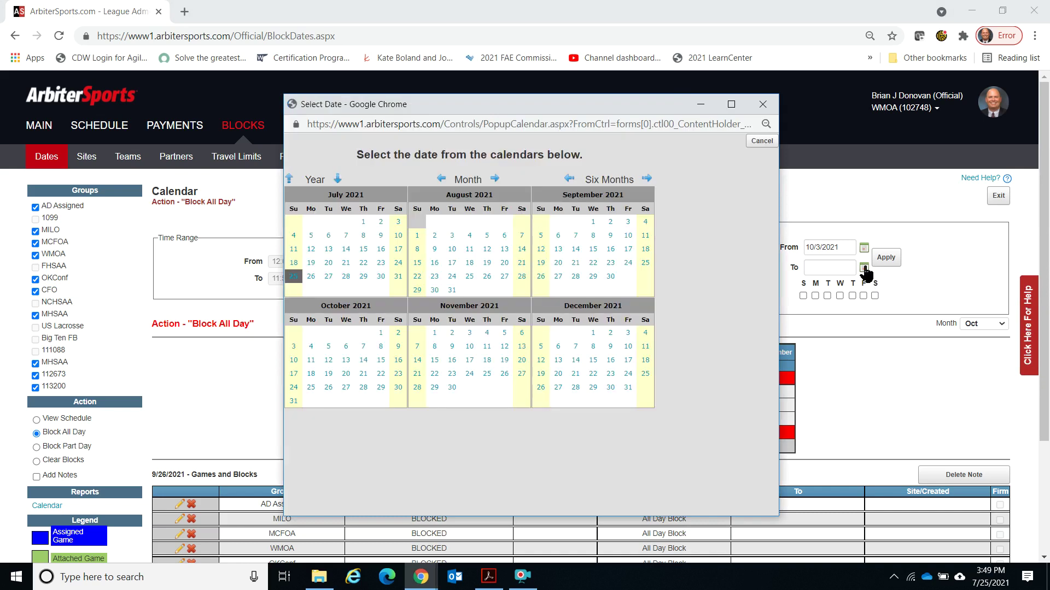
left_click(417, 388)
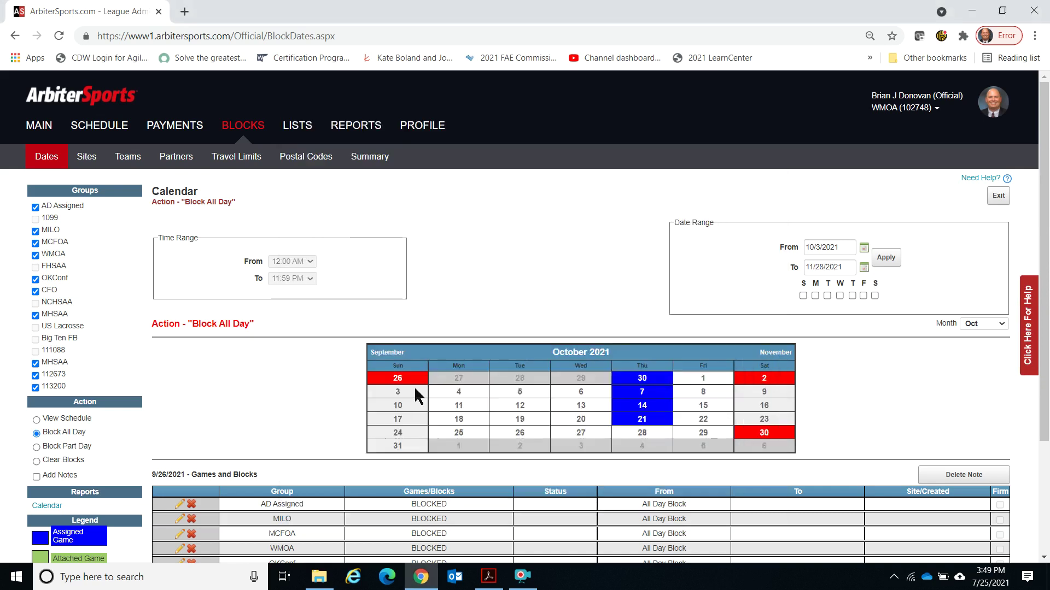
left_click(803, 296)
left_click(889, 261)
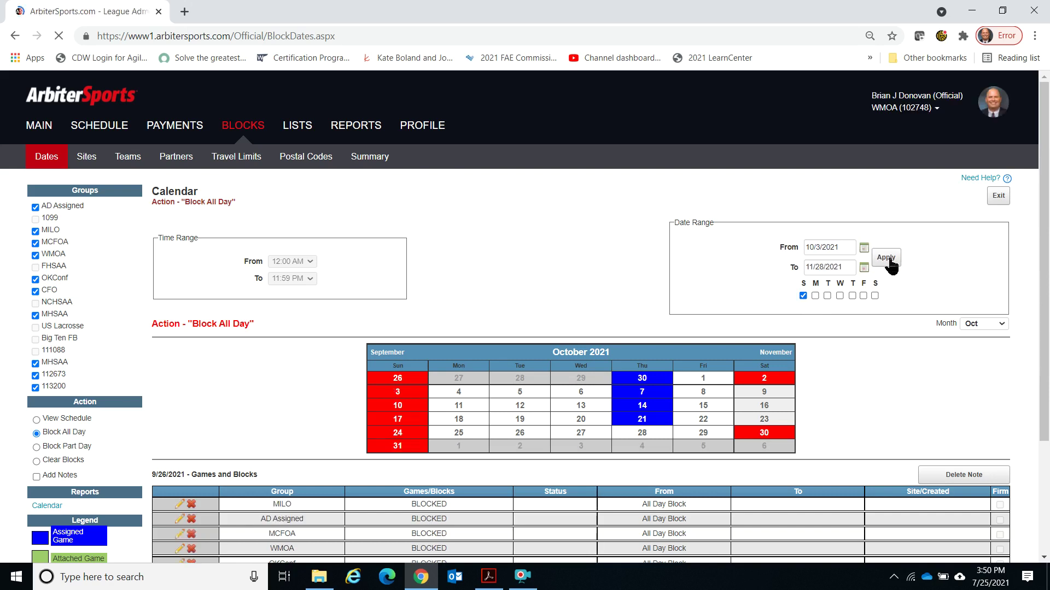
left_click(772, 354)
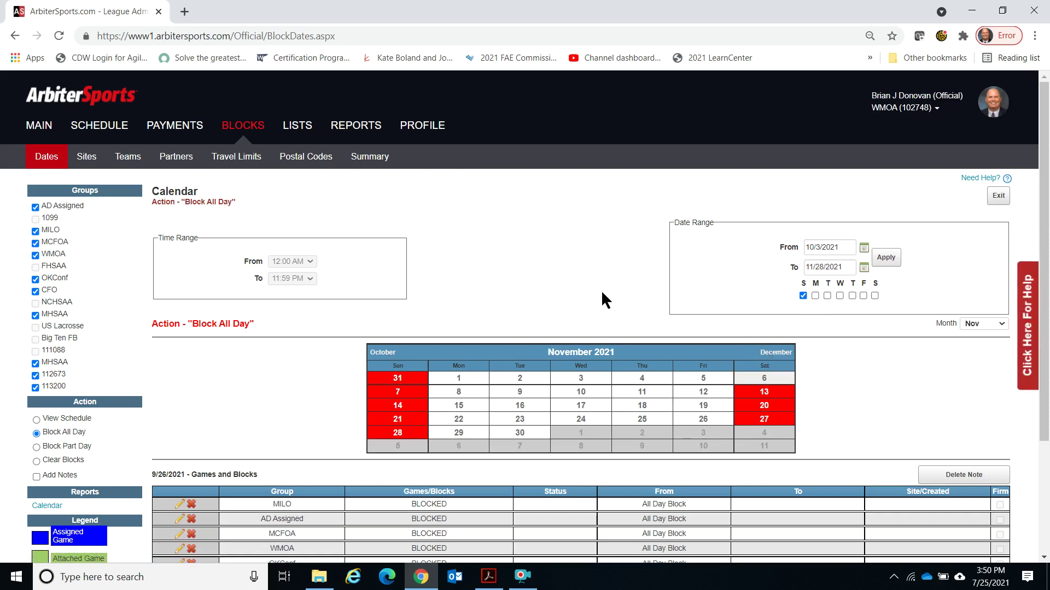
Find game 17208 in the schedule and open its Game Details with the five accepted officials
left_click(103, 131)
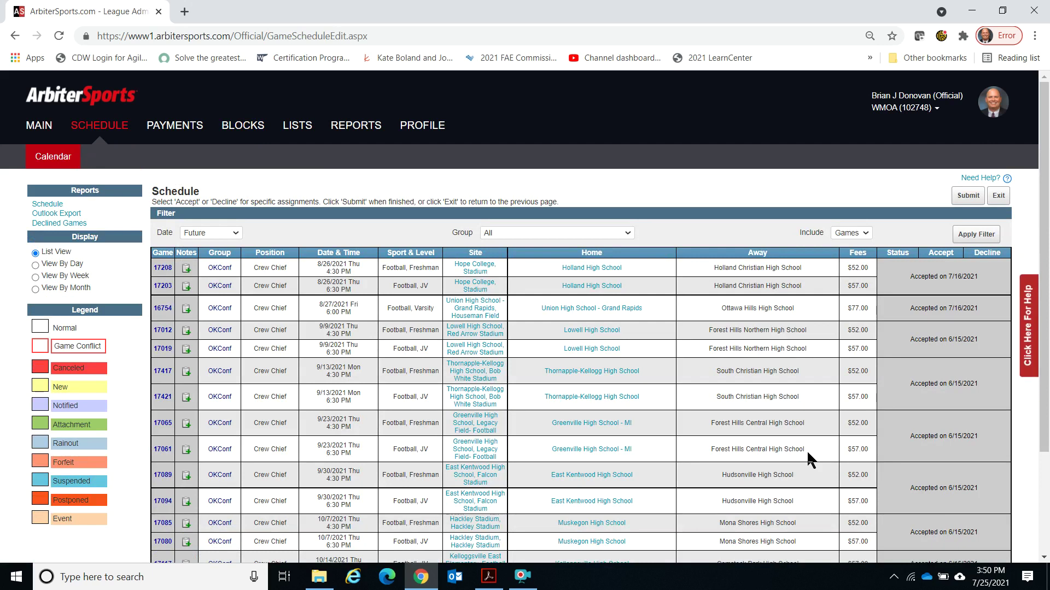
scroll(806, 450, "down", 3)
scroll(822, 373, "up", 3)
scroll(822, 373, "down", 1)
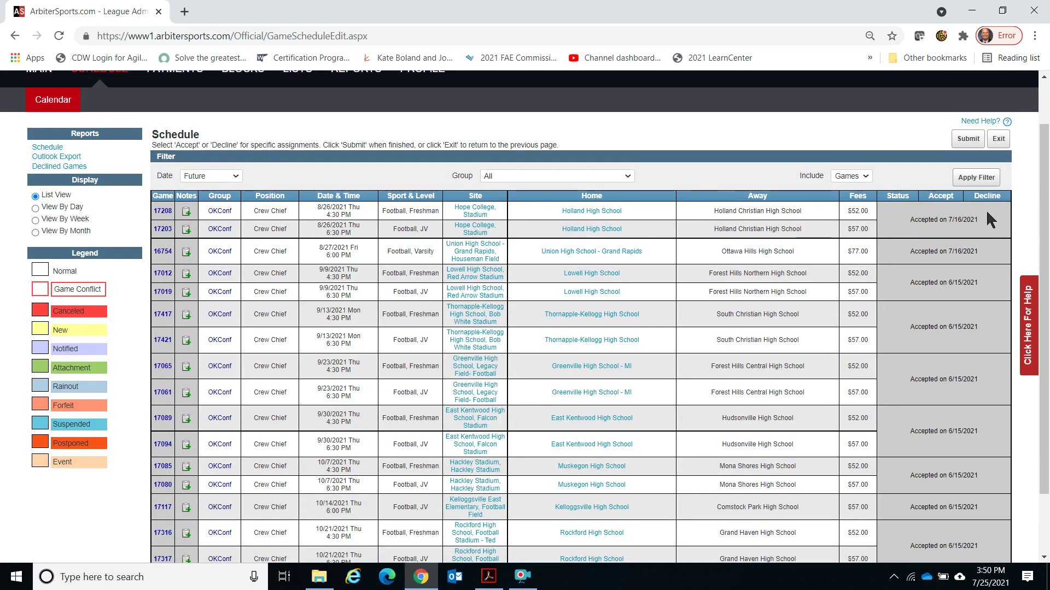
scroll(987, 214, "down", 3)
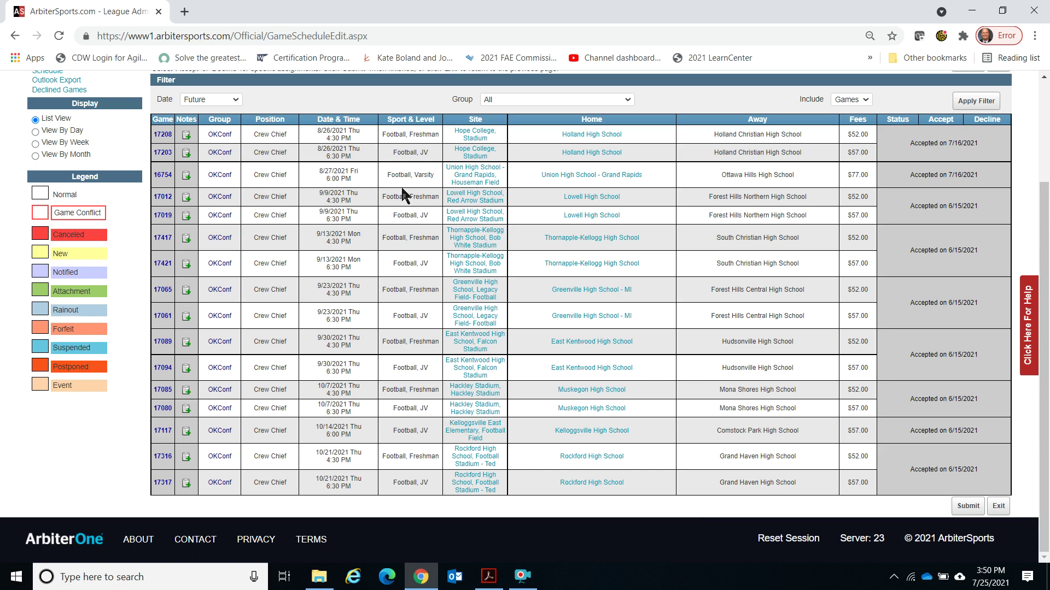
left_click(162, 135)
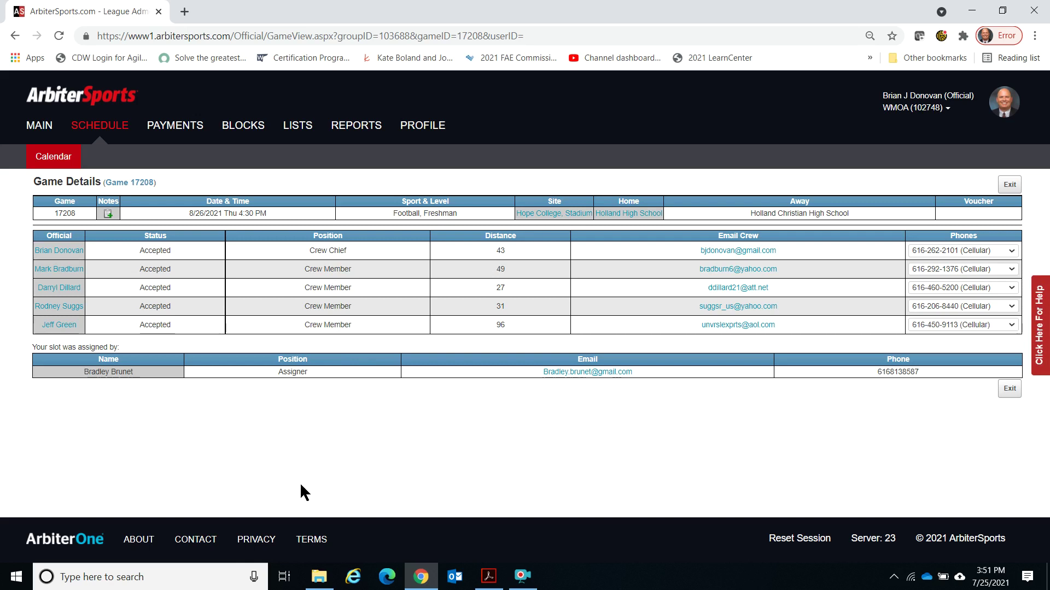
left_click(60, 270)
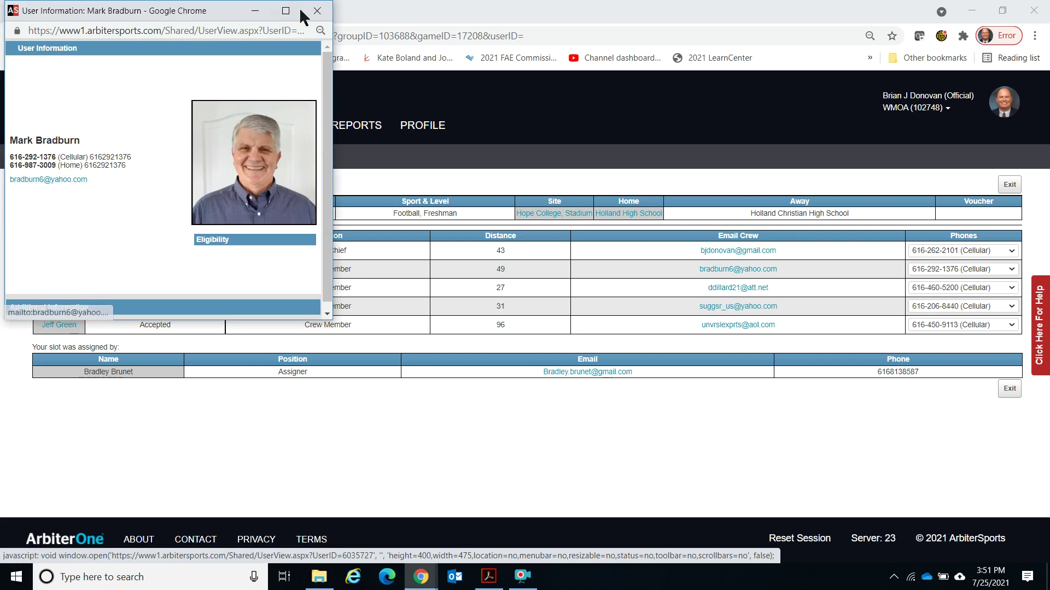
left_click(317, 11)
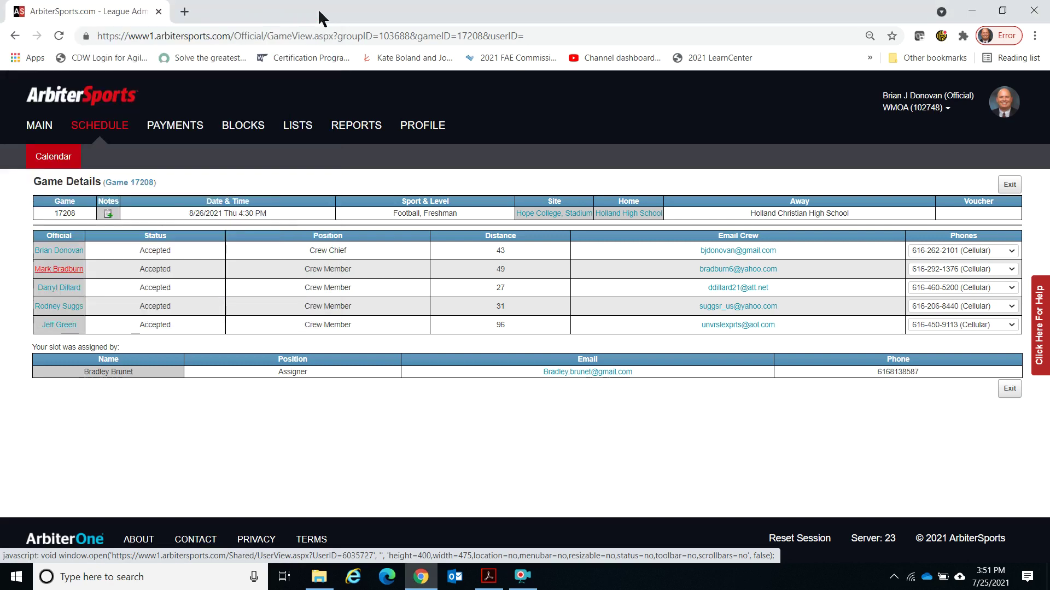
left_click(52, 306)
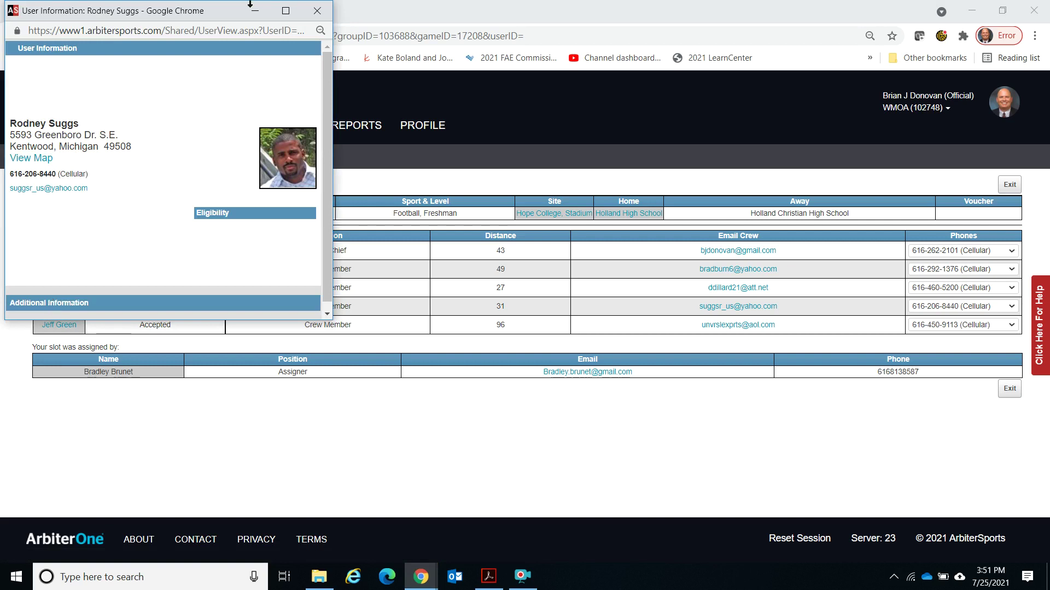
left_click(317, 11)
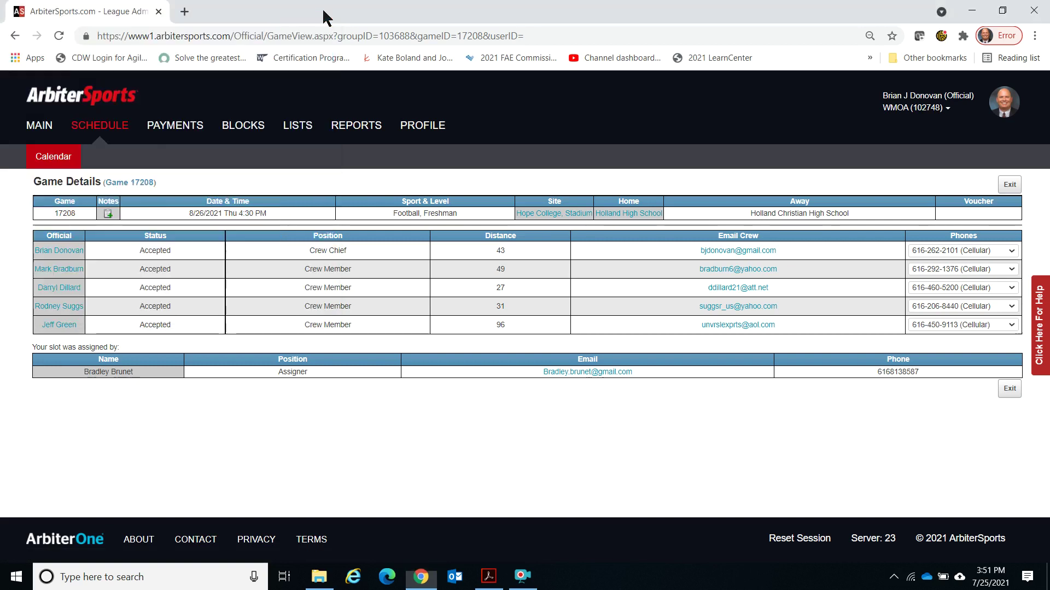
left_click(60, 326)
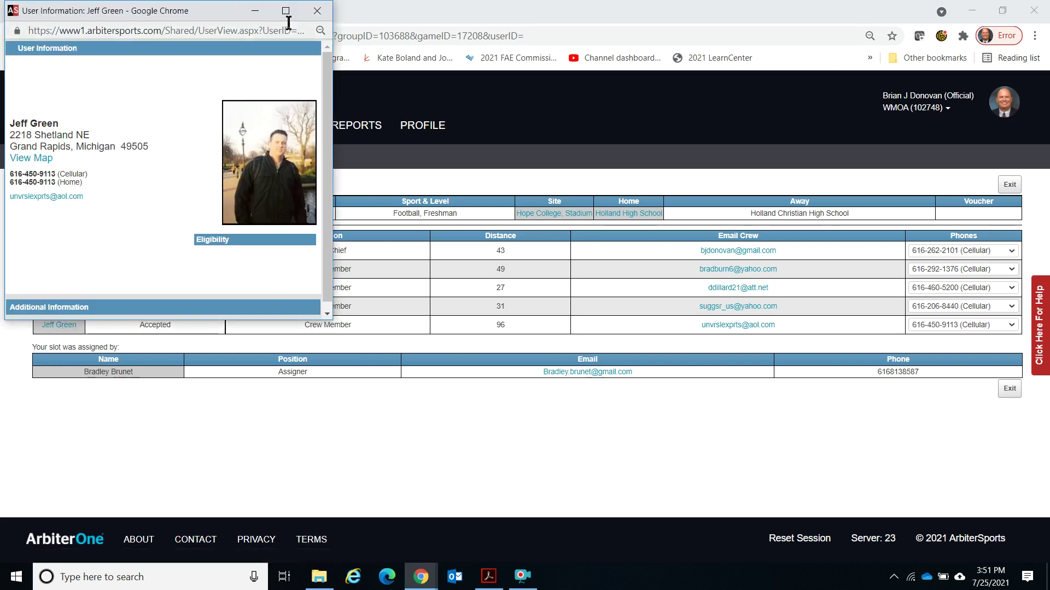
left_click(320, 12)
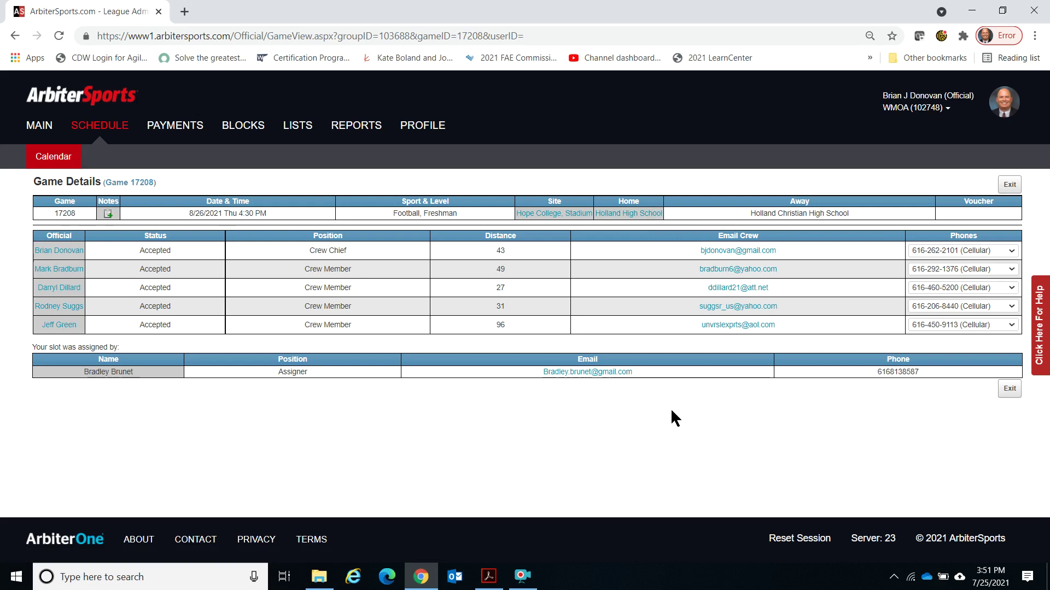
left_click(108, 131)
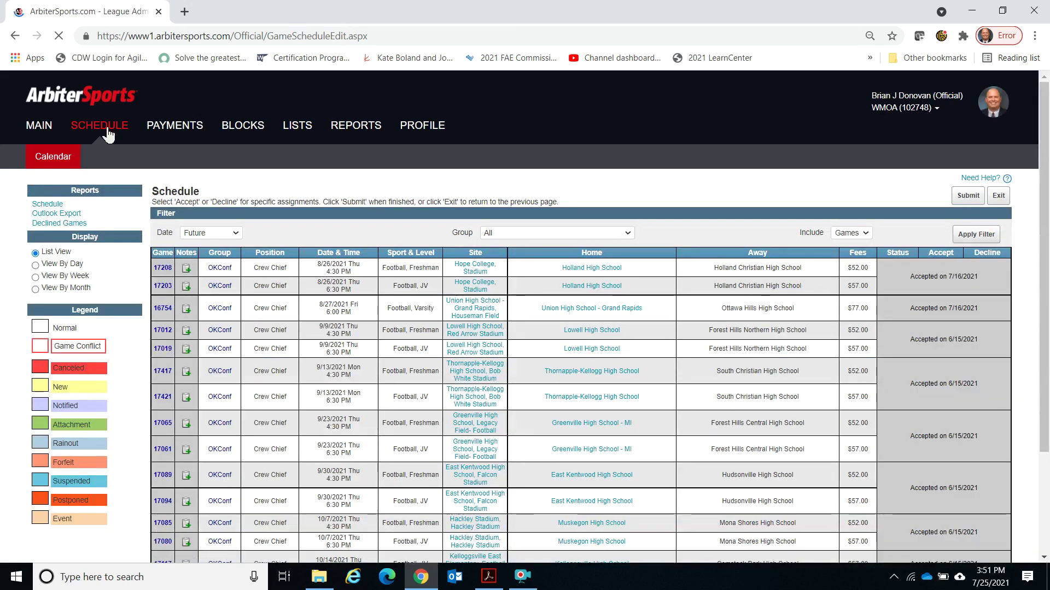
Open Payments to see the $0.00 pay account balance and linked checking account
scroll(383, 410, "down", 5)
scroll(382, 410, "up", 4)
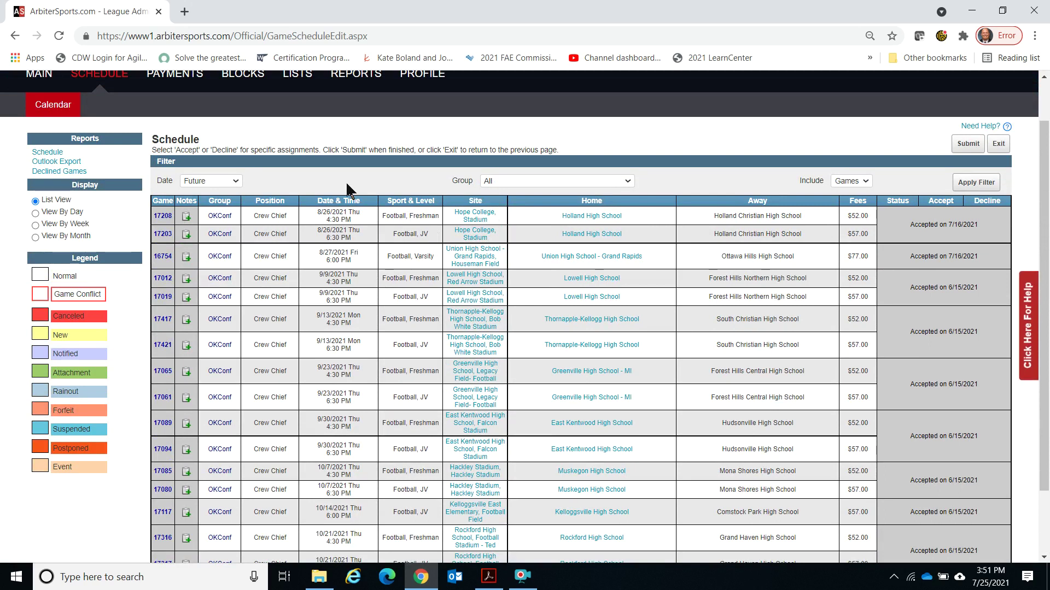
scroll(383, 407, "up", 1)
left_click(186, 132)
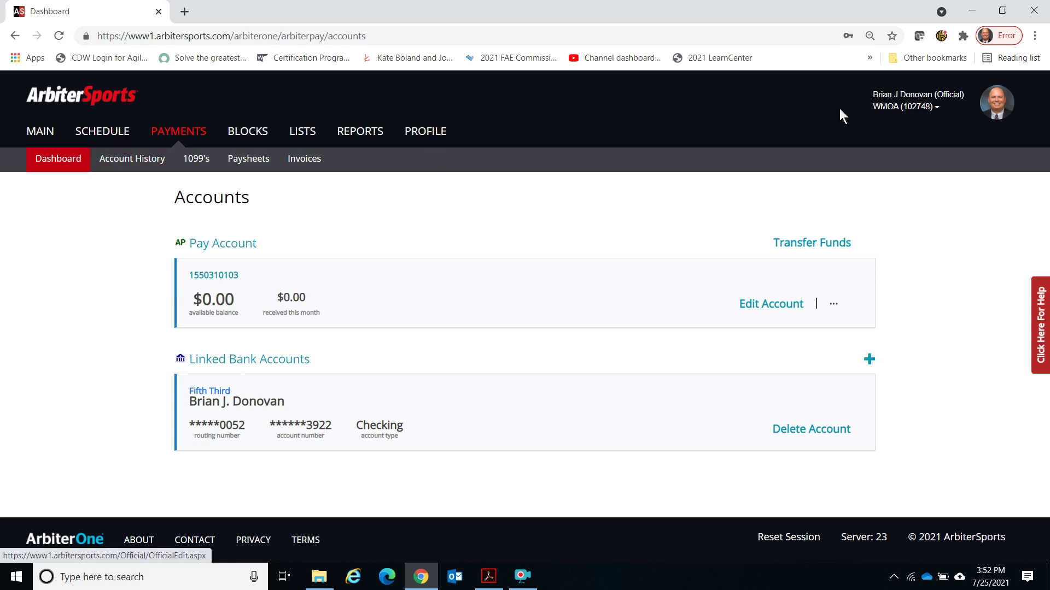
Switch to the Official account under WMOA and open the Update My Information profile page
left_click(917, 109)
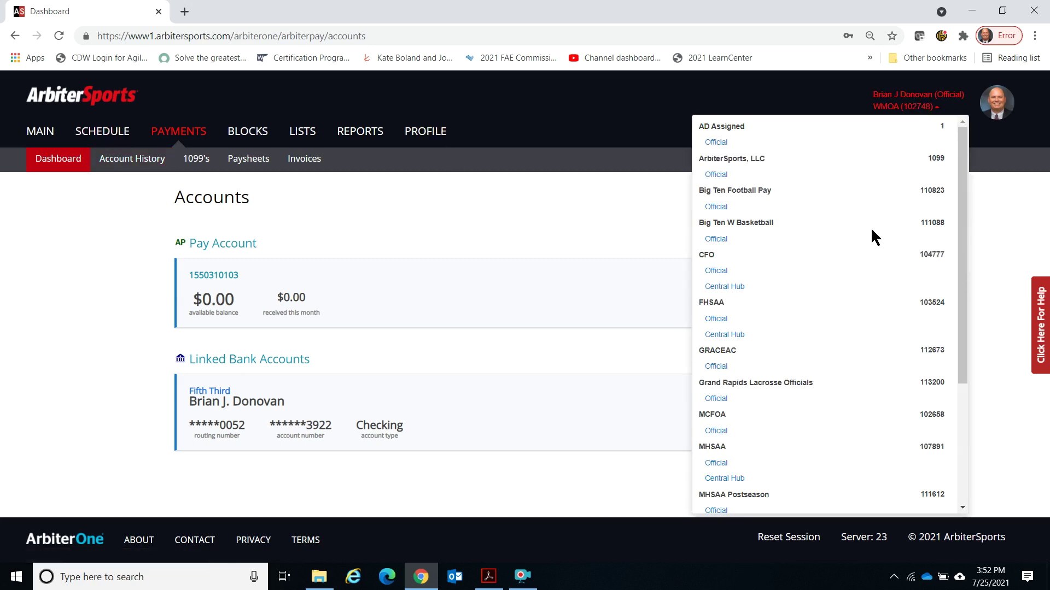
scroll(872, 230, "down", 3)
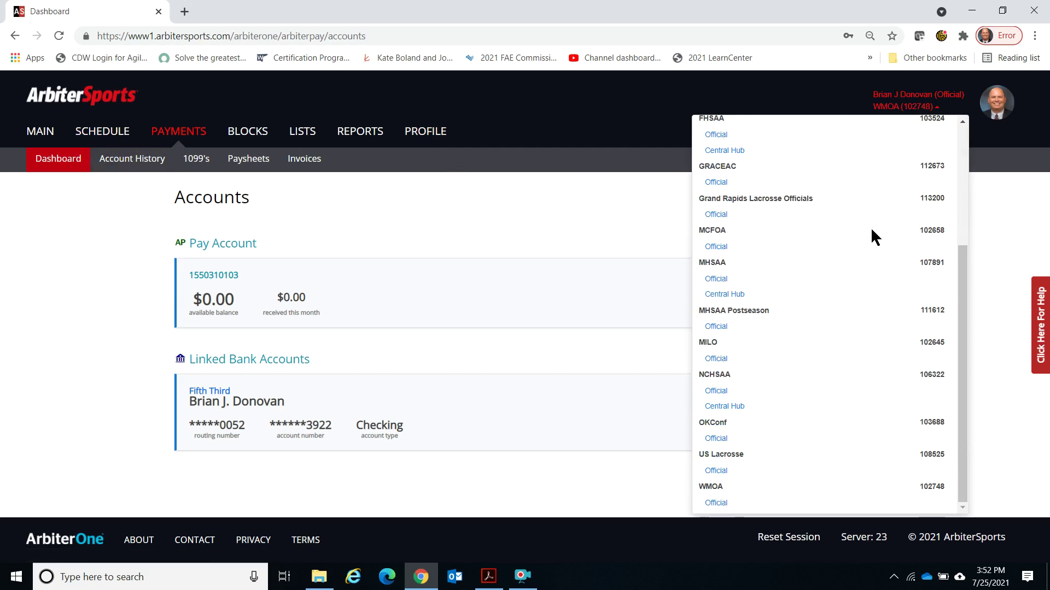
left_click(715, 504)
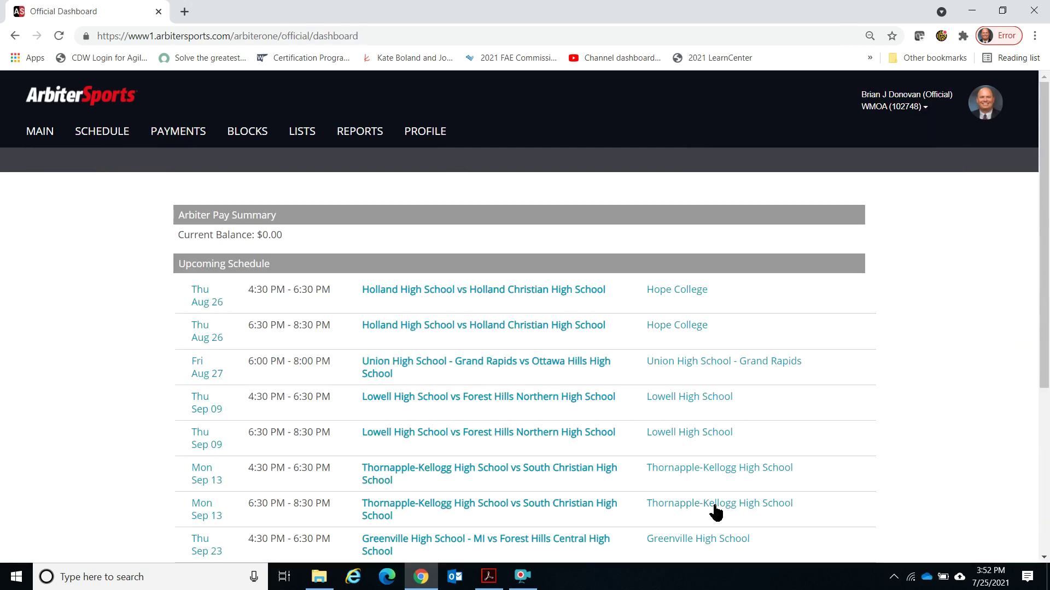
left_click(429, 133)
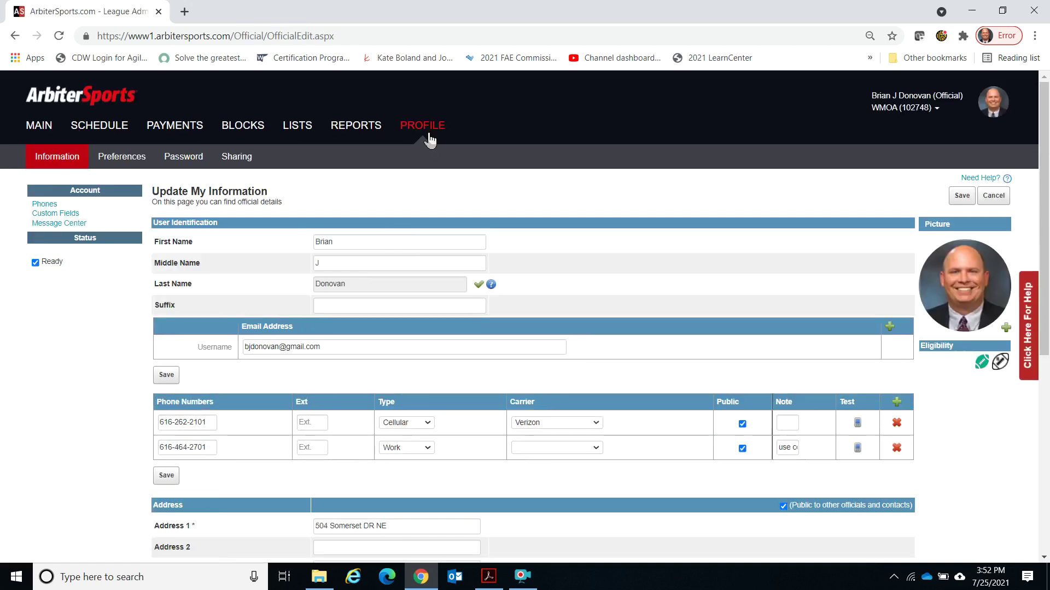
Show the travel limits from Ada, MI 49301: 150 on weekends, 130 on weekdays
left_click(250, 130)
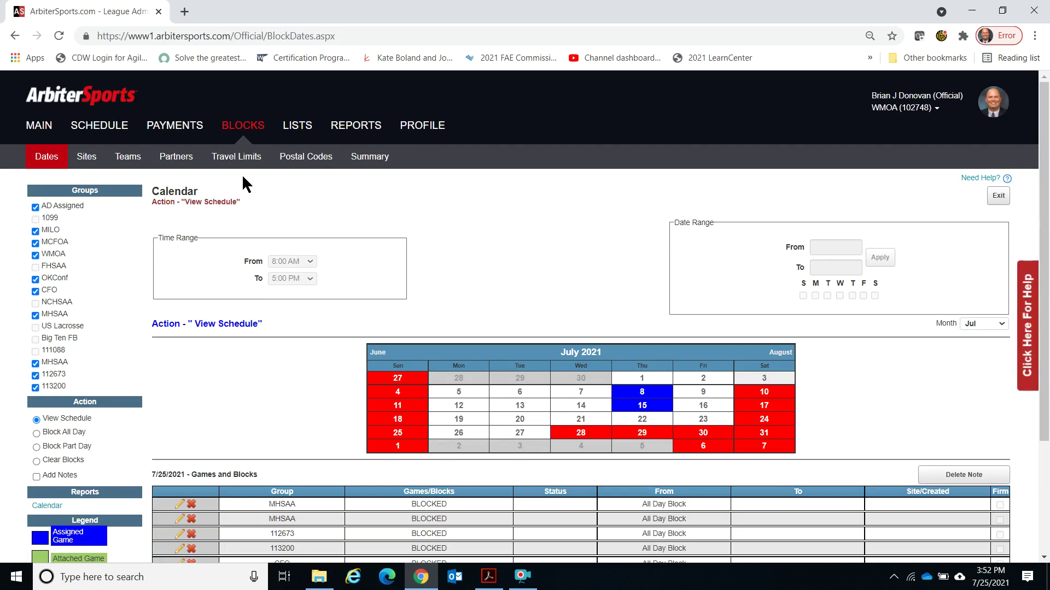
left_click(245, 160)
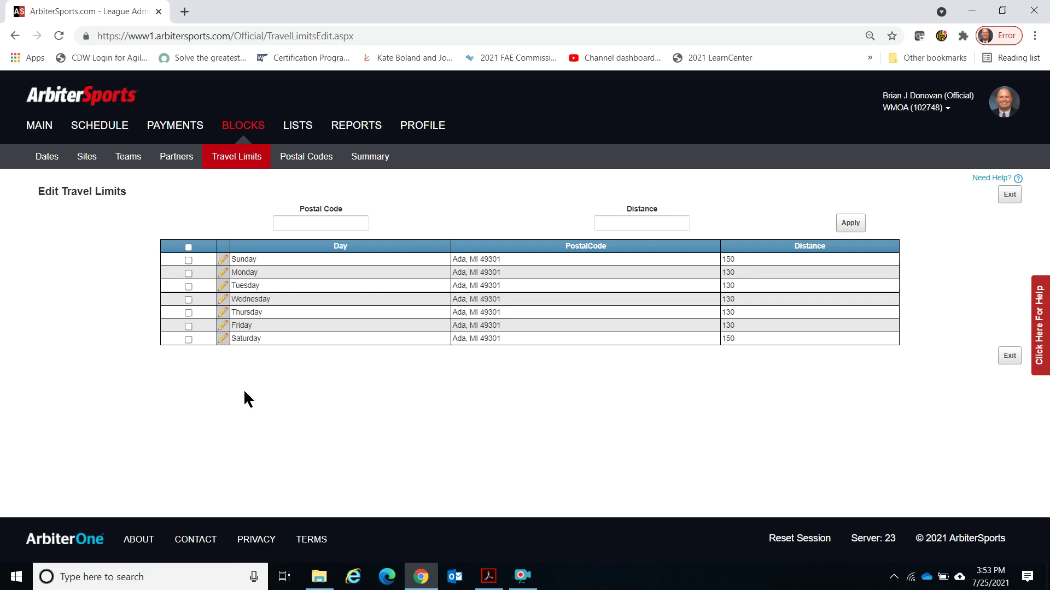
View Postal Codes and Travel Limits, return to the Schedule, then bring up the ArbiterSports introduction PDF in Acrobat
left_click(315, 163)
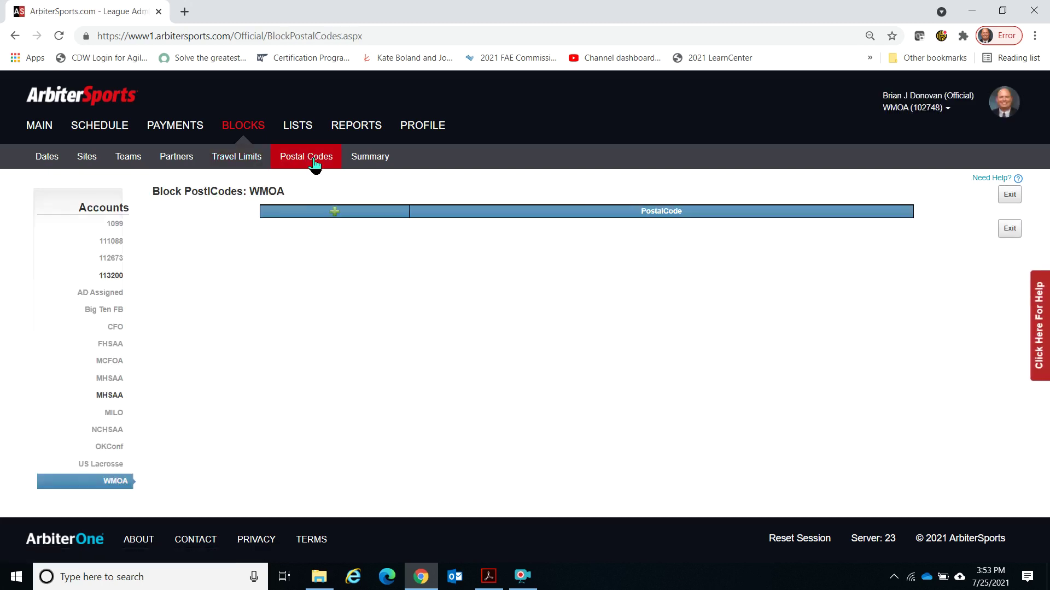
left_click(237, 162)
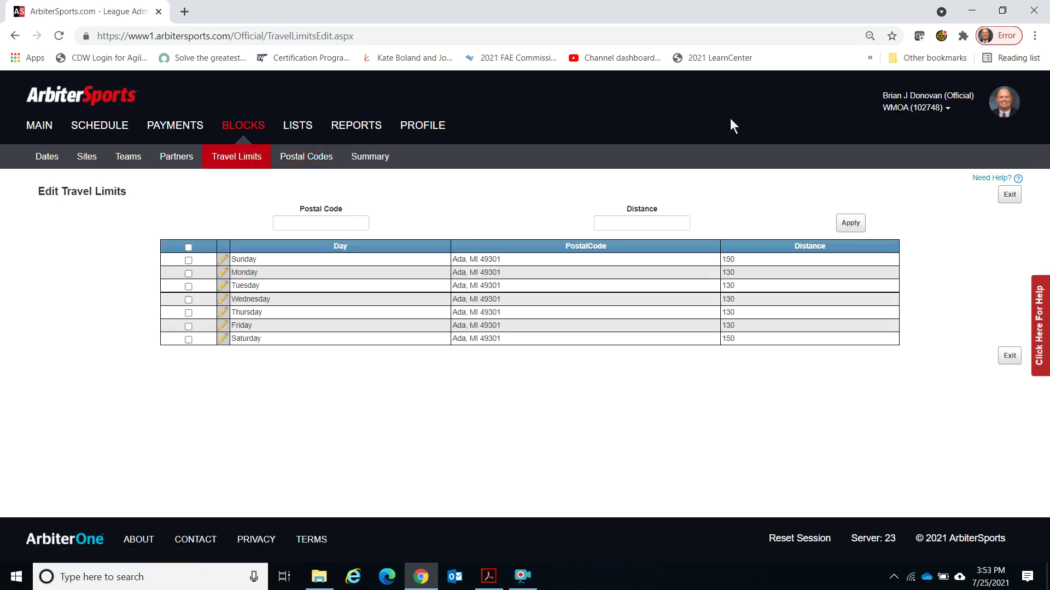
left_click(111, 126)
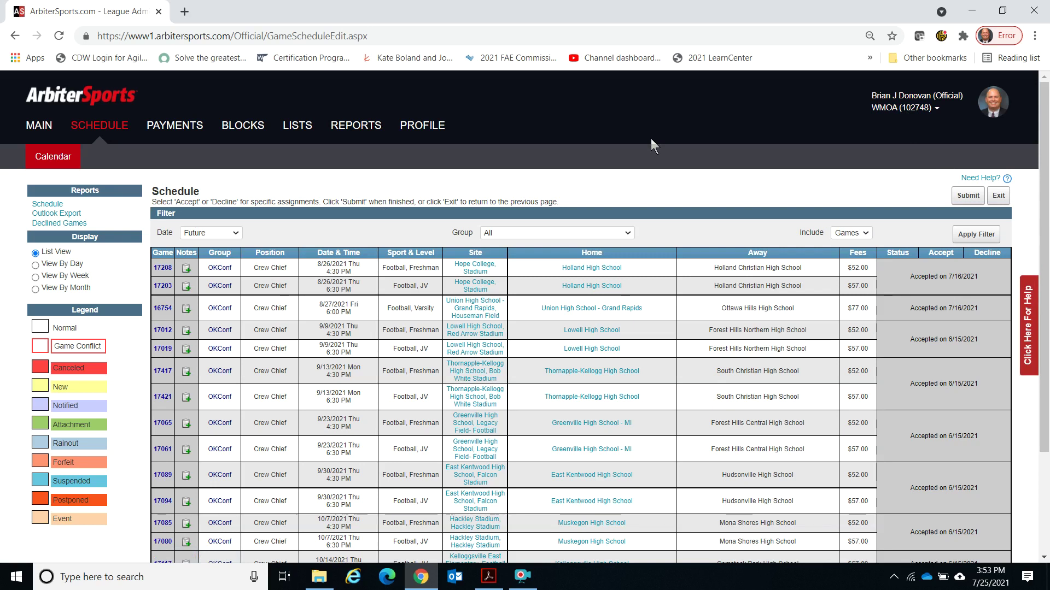
left_click(488, 575)
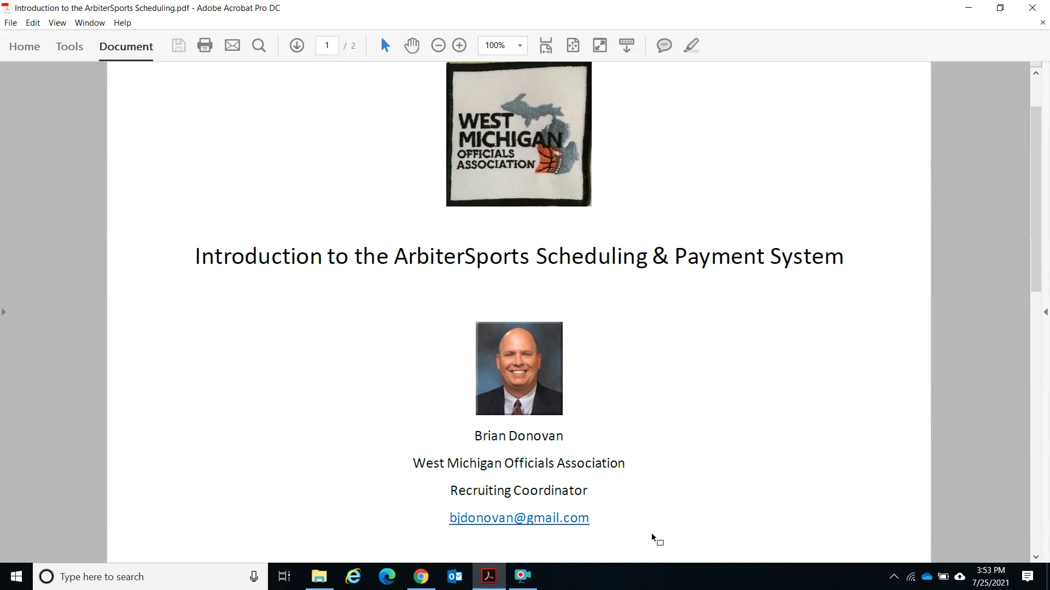